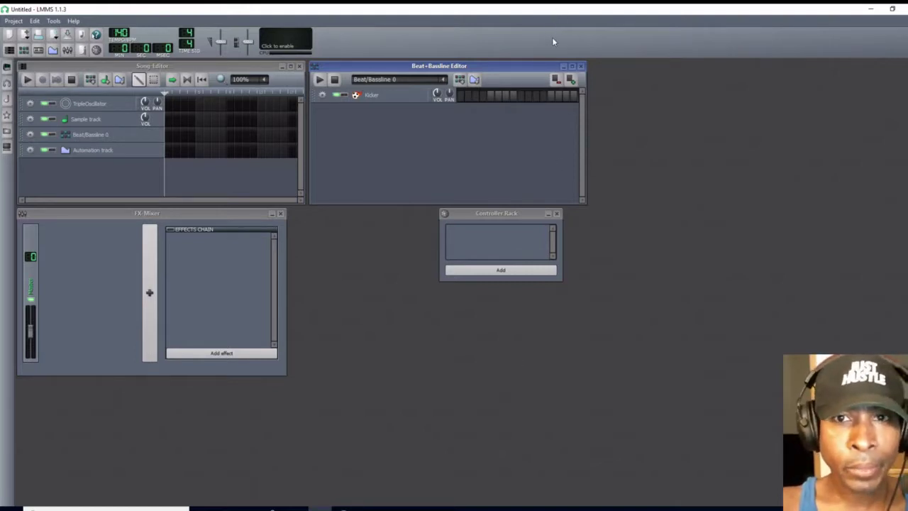
- Close the Beat+Bassline Editor and Controller Rack, and remove the automation, Beat/Bassline 0 and sample tracks from the song
{"action": "left_click", "coordinate": [582, 67]}
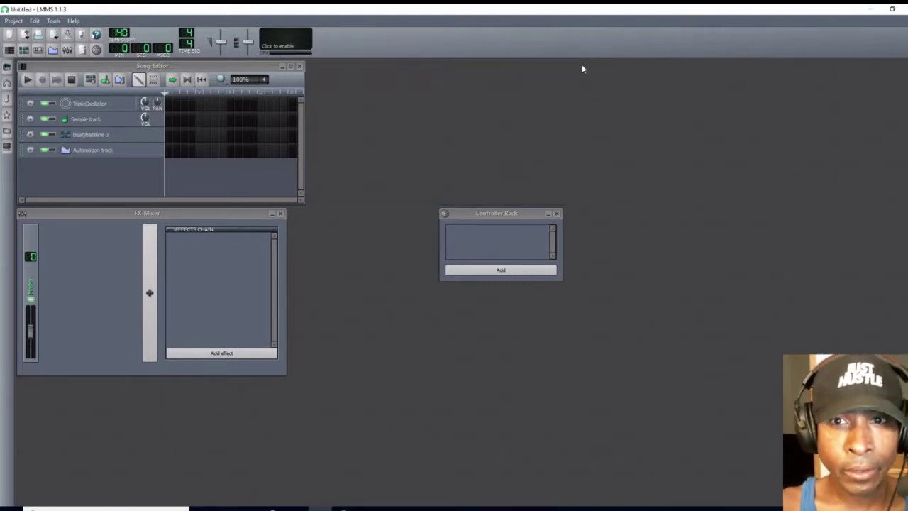
{"action": "left_click", "coordinate": [558, 215]}
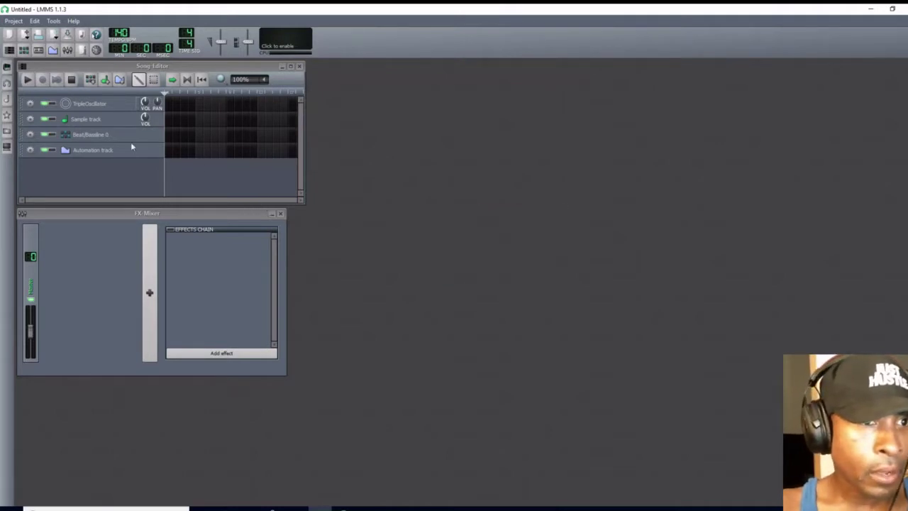
{"action": "left_click", "coordinate": [29, 151]}
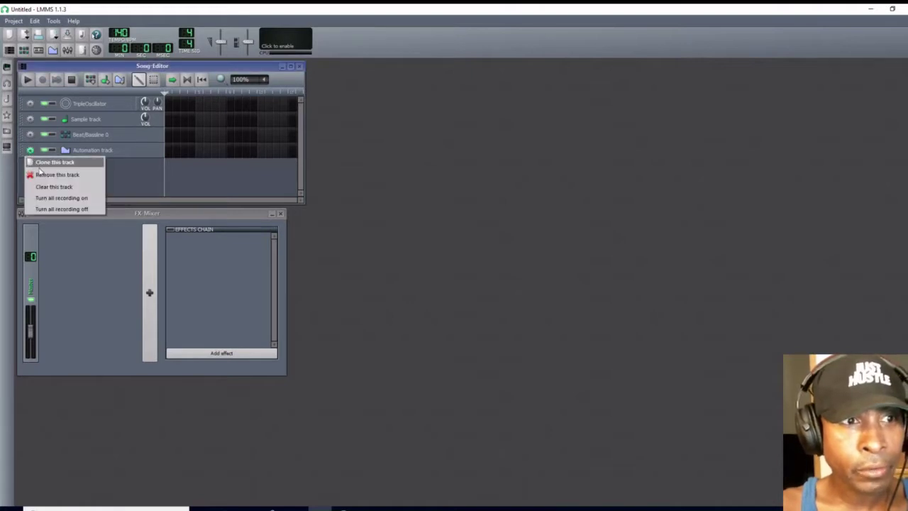
{"action": "left_click", "coordinate": [57, 174]}
{"action": "left_click", "coordinate": [30, 134]}
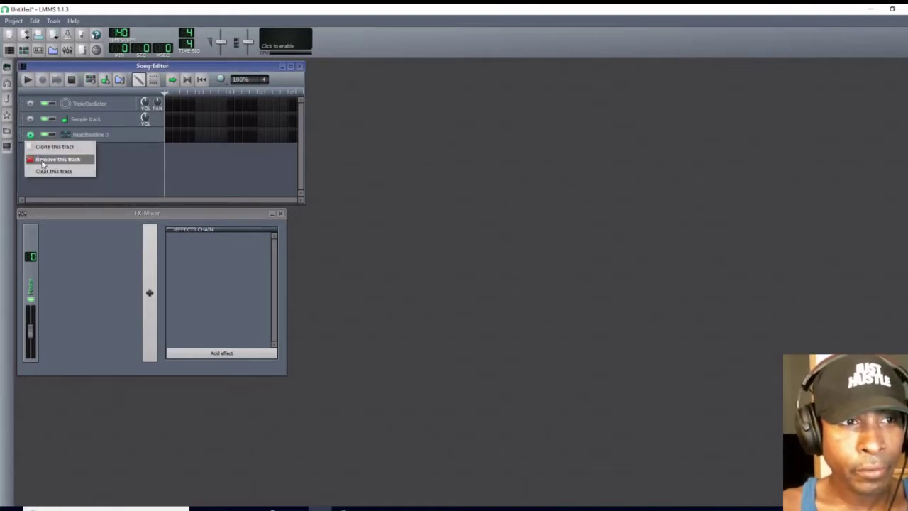
{"action": "left_click", "coordinate": [46, 159]}
{"action": "left_click", "coordinate": [30, 120]}
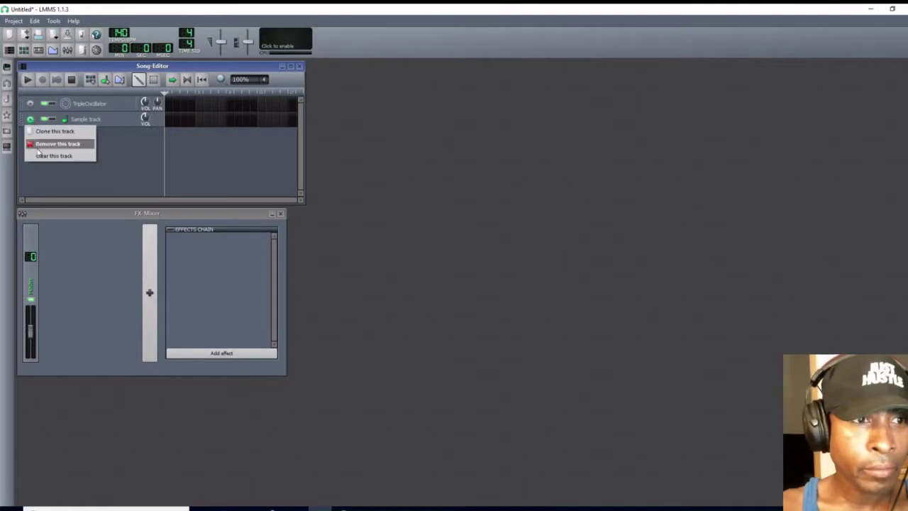
{"action": "left_click", "coordinate": [37, 149]}
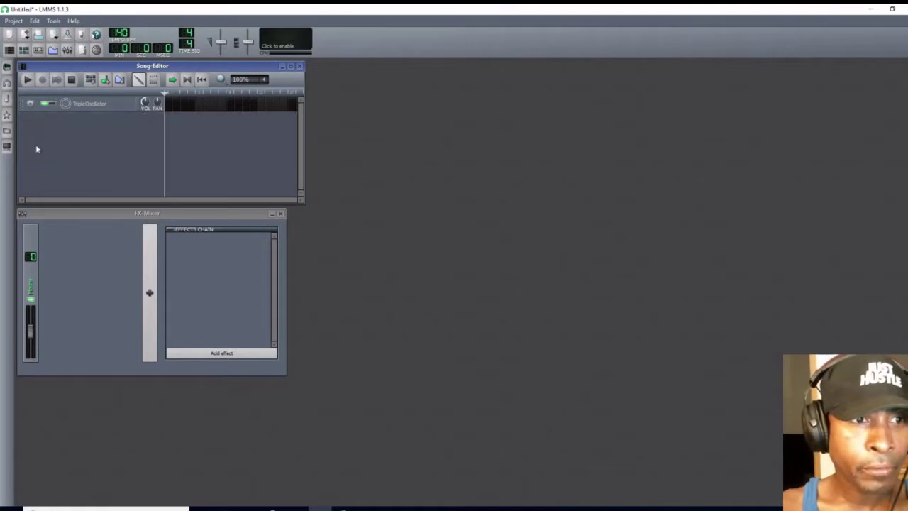
- Open the TripleOscillator instrument beside the Song-Editor and audition the key at the green base-note marker
{"action": "left_click", "coordinate": [99, 107]}
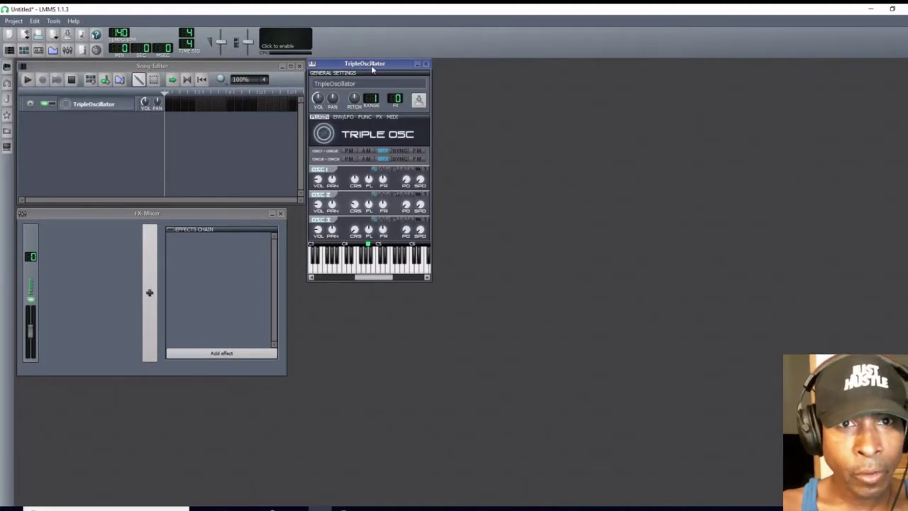
{"action": "left_click_drag", "start_coordinate": [372, 68], "coordinate": [391, 82]}
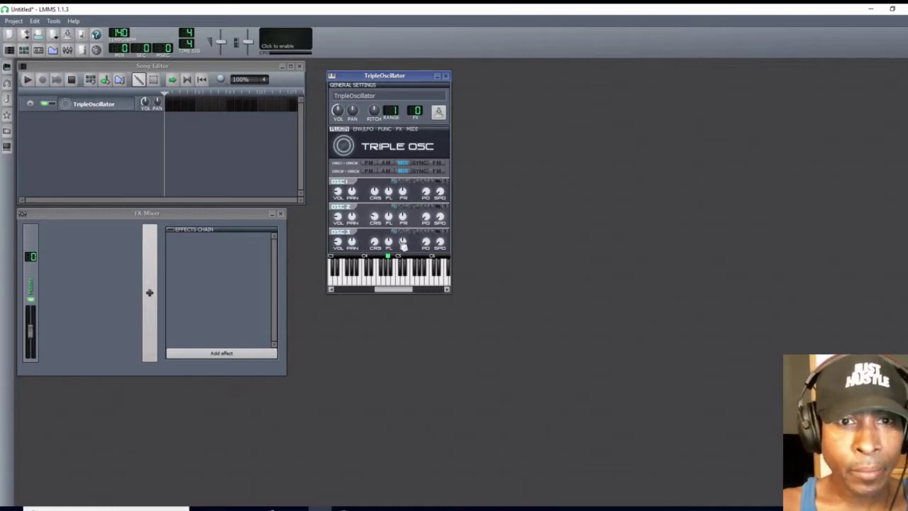
{"action": "left_click", "coordinate": [389, 283]}
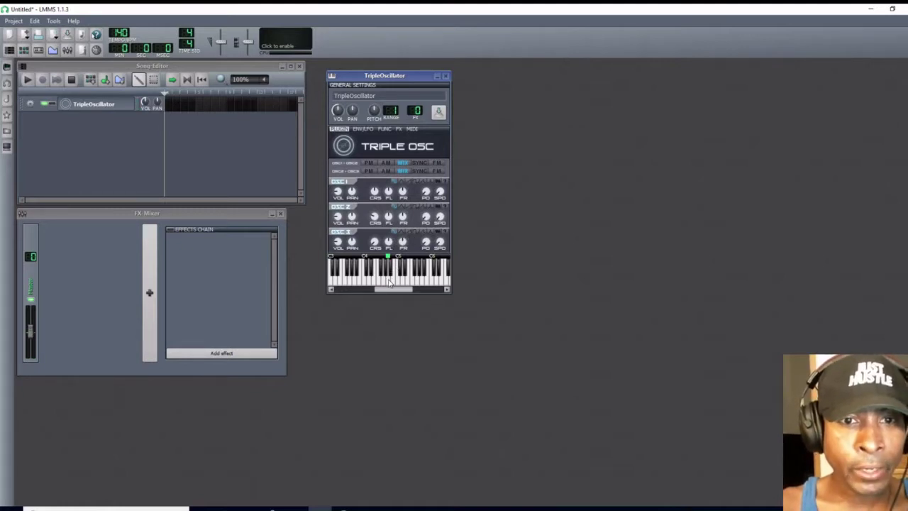
{"action": "left_click", "coordinate": [389, 282]}
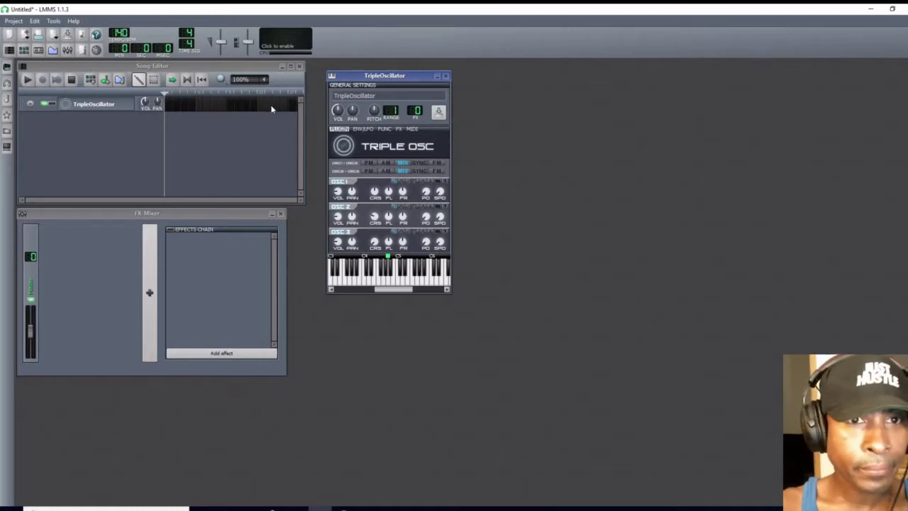
- Lower the TripleOscillator's instrument volume by entering a new value, and audition the base-note key again
{"action": "double_click", "coordinate": [339, 114]}
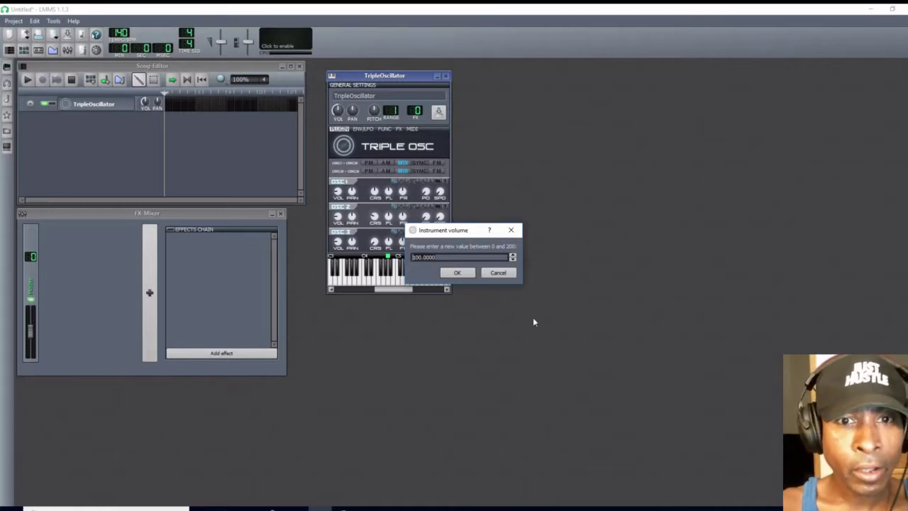
{"action": "double_click", "coordinate": [437, 257]}
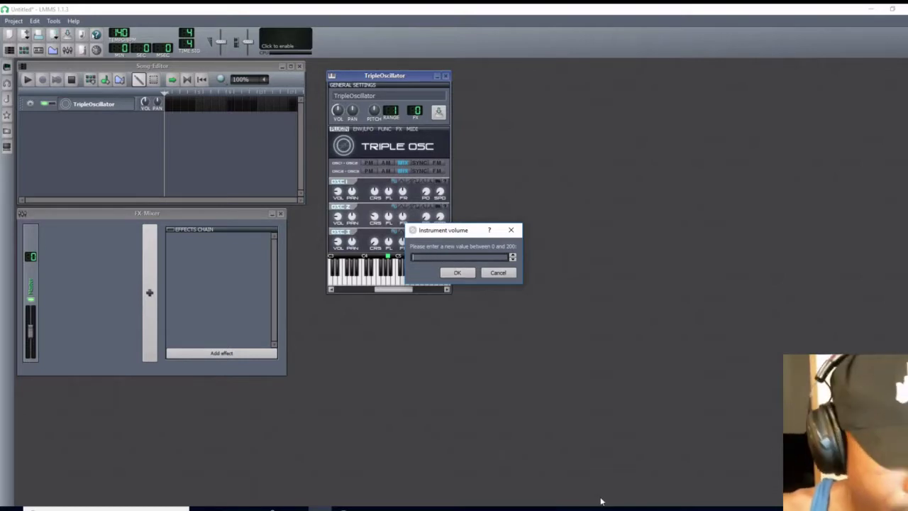
{"action": "left_click", "coordinate": [465, 274]}
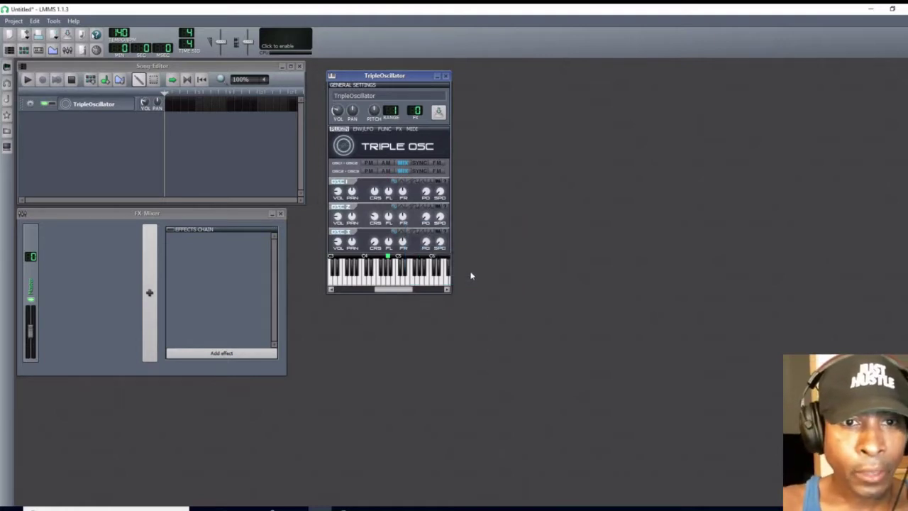
{"action": "left_click", "coordinate": [389, 285]}
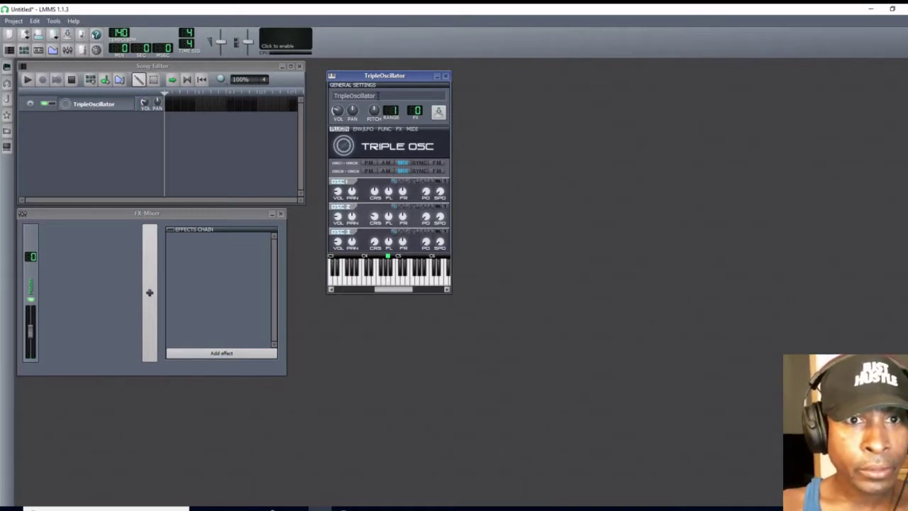
- Rename the TripleOscillator instrument to TripleOscillator1
{"action": "left_click", "coordinate": [378, 96]}
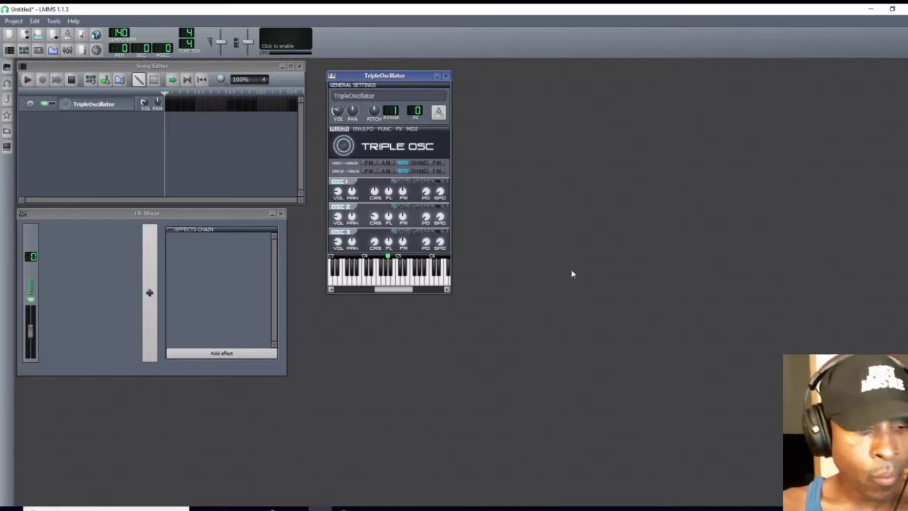
{"action": "type", "text": "1"}
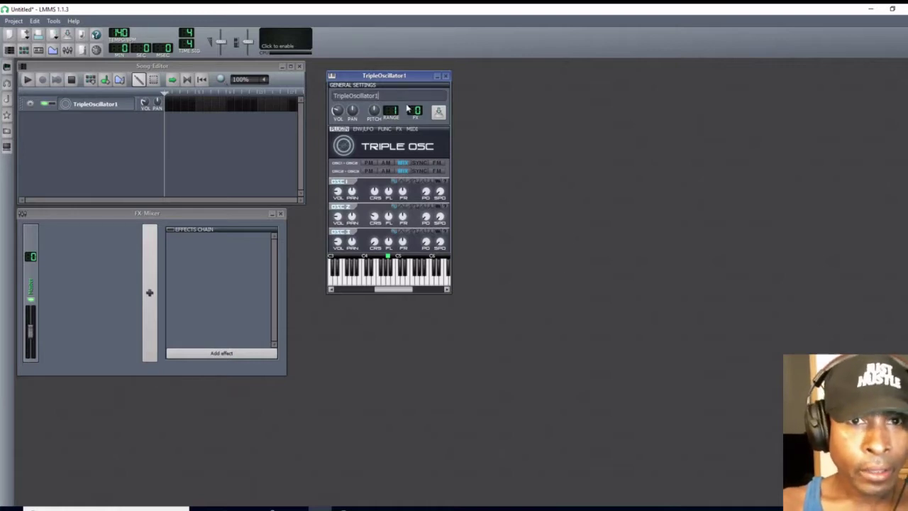
- Add a new channel to the FX-Mixer and rename it TO1
{"action": "left_click", "coordinate": [149, 292]}
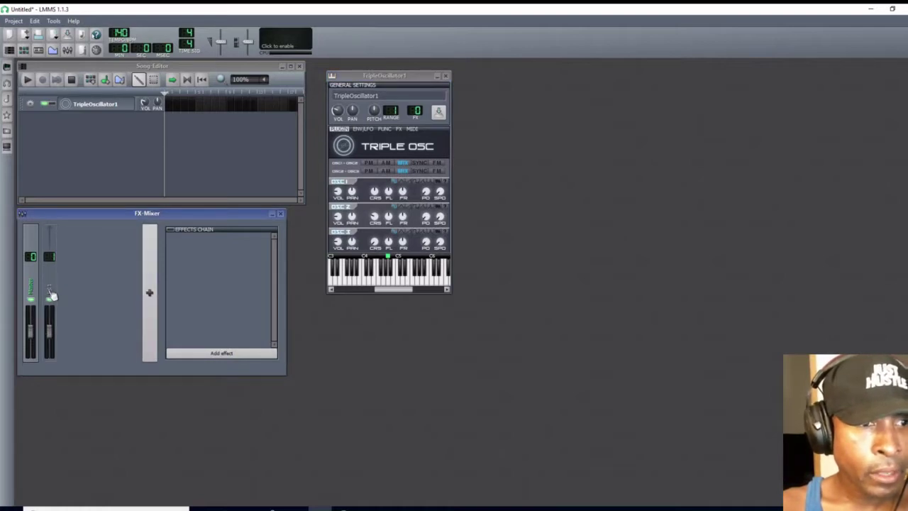
{"action": "double_click", "coordinate": [51, 294]}
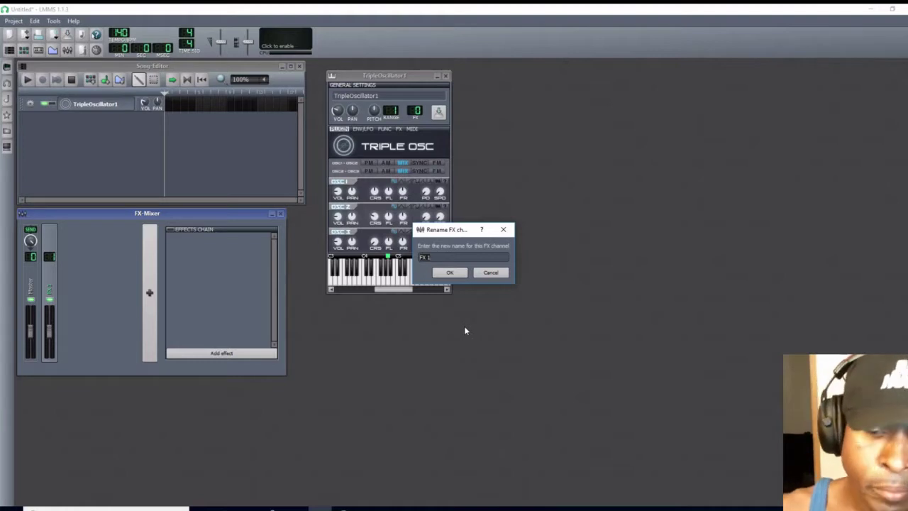
{"action": "key", "text": "BackSpace"}
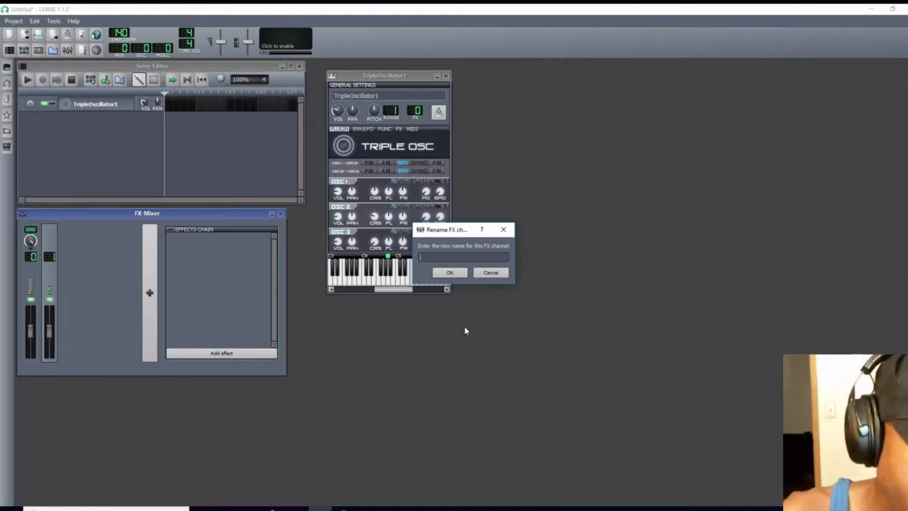
{"action": "type", "text": "TO"}
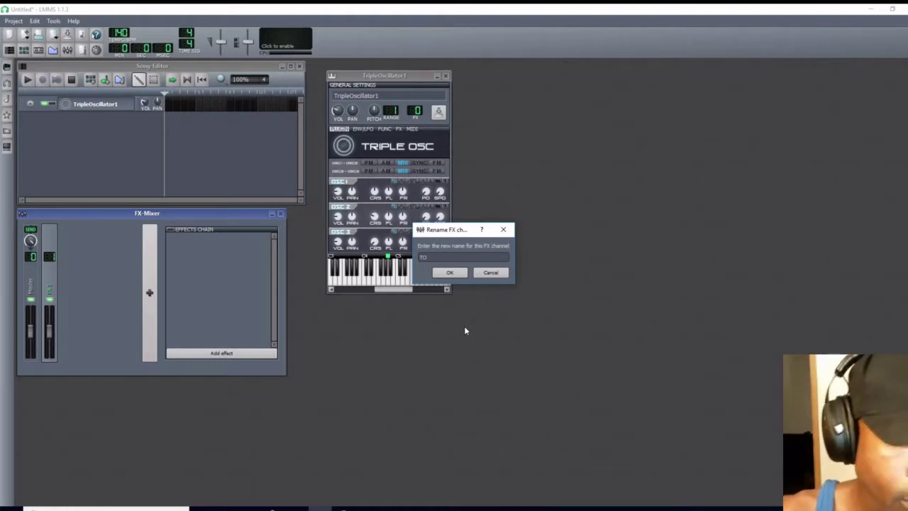
{"action": "type", "text": " 1"}
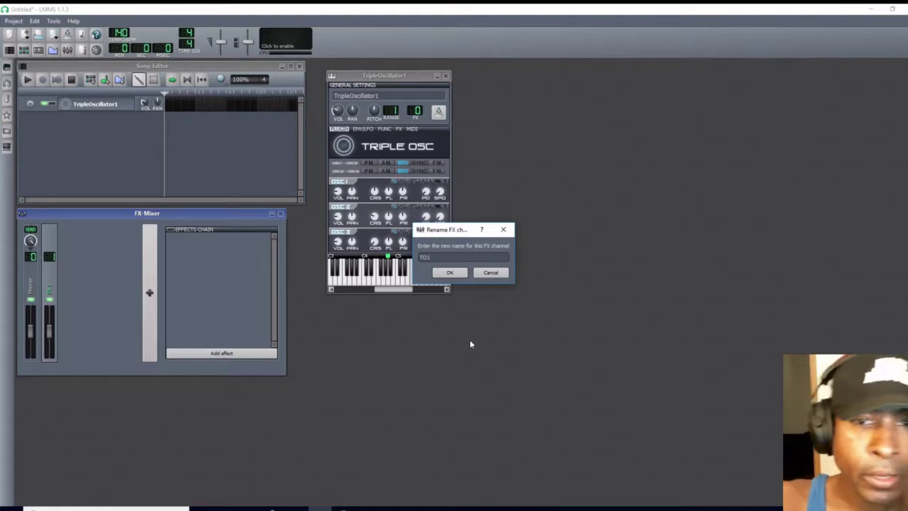
{"action": "left_click", "coordinate": [452, 274]}
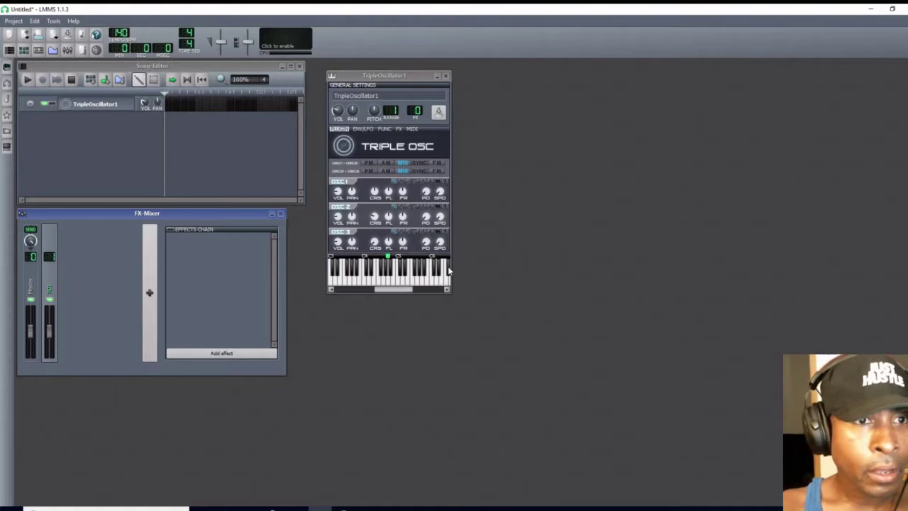
- Move the instrument window clear of the Song-Editor and open the piano roll for the TripleOscillator1 track's first bar, placing it beside the editors
{"action": "left_click_drag", "start_coordinate": [381, 77], "coordinate": [809, 276]}
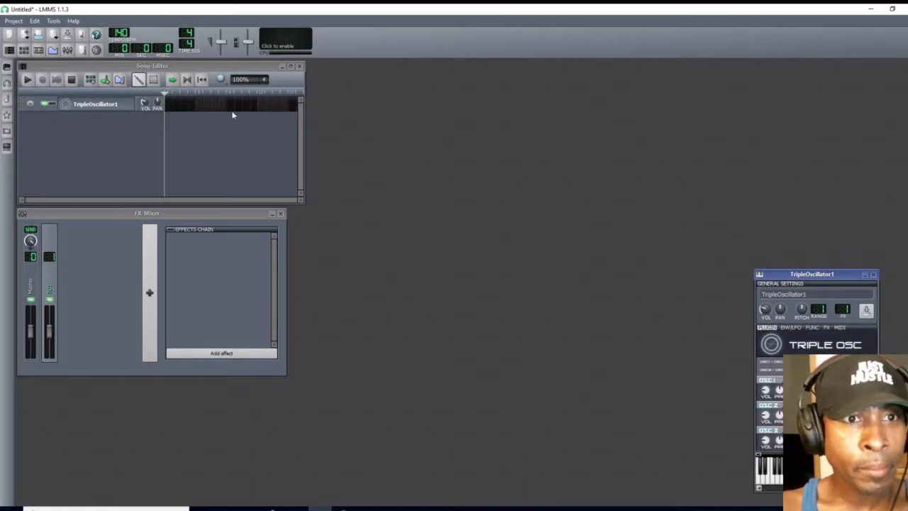
{"action": "double_click", "coordinate": [168, 106]}
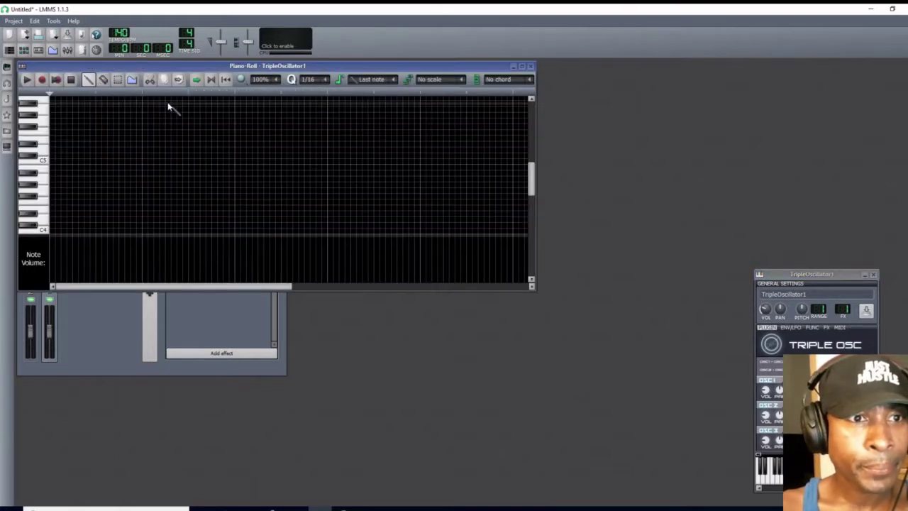
{"action": "left_click_drag", "start_coordinate": [247, 66], "coordinate": [588, 163]}
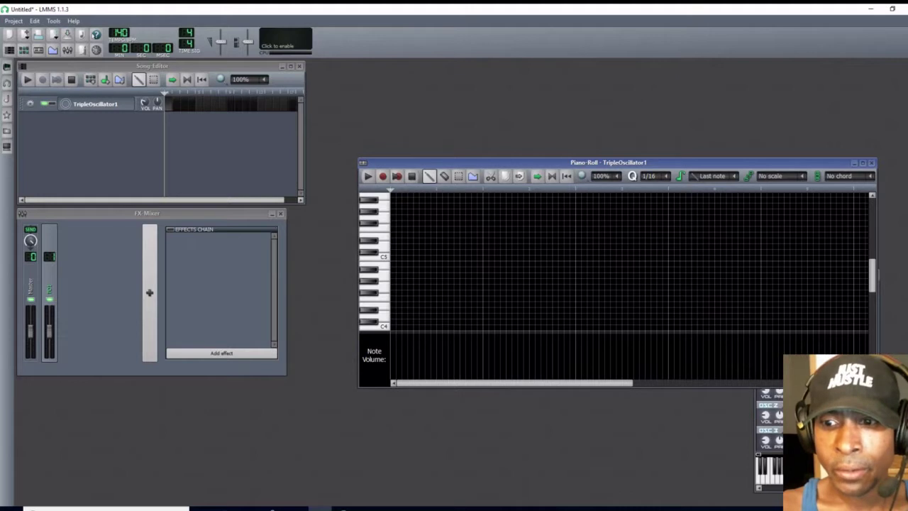
{"action": "left_click", "coordinate": [770, 394]}
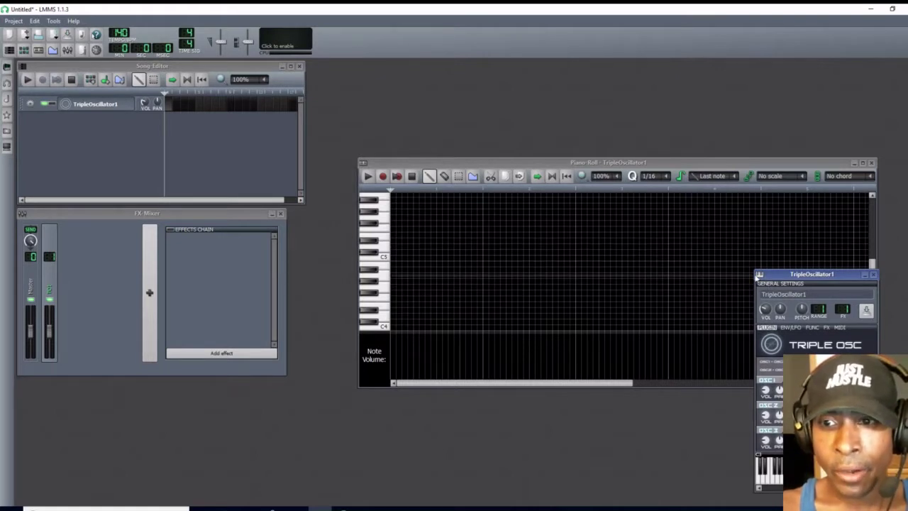
{"action": "left_click", "coordinate": [759, 275]}
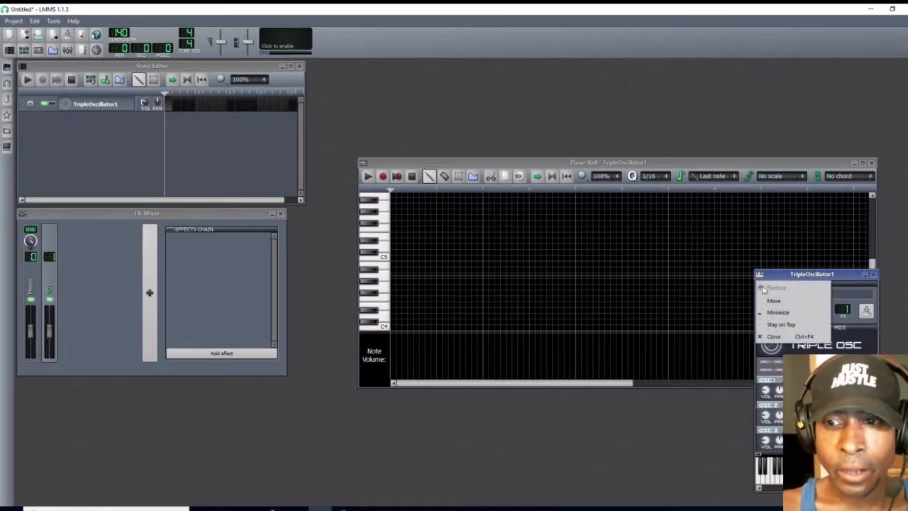
{"action": "key", "text": "Escape"}
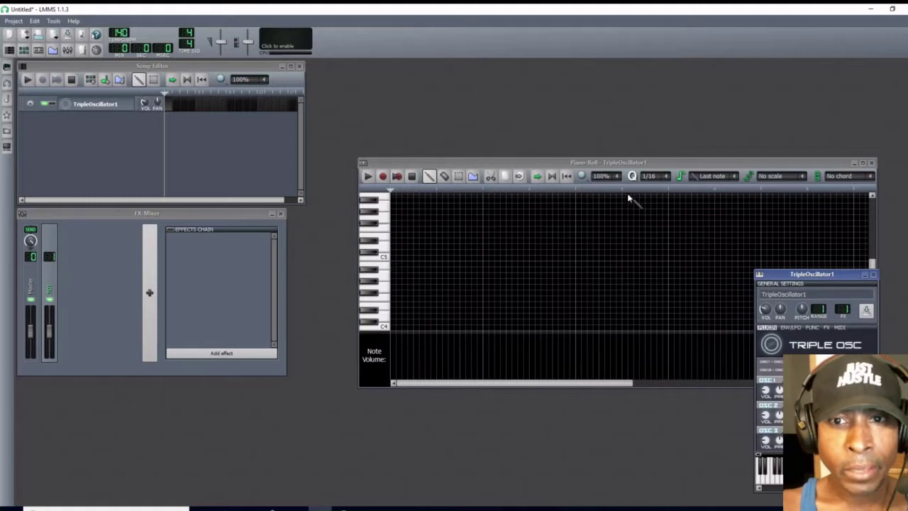
- Arrange the piano roll higher up and place the TripleOscillator1 window over its lower edge, with both keyboards visible
{"action": "left_click_drag", "start_coordinate": [586, 165], "coordinate": [570, 88]}
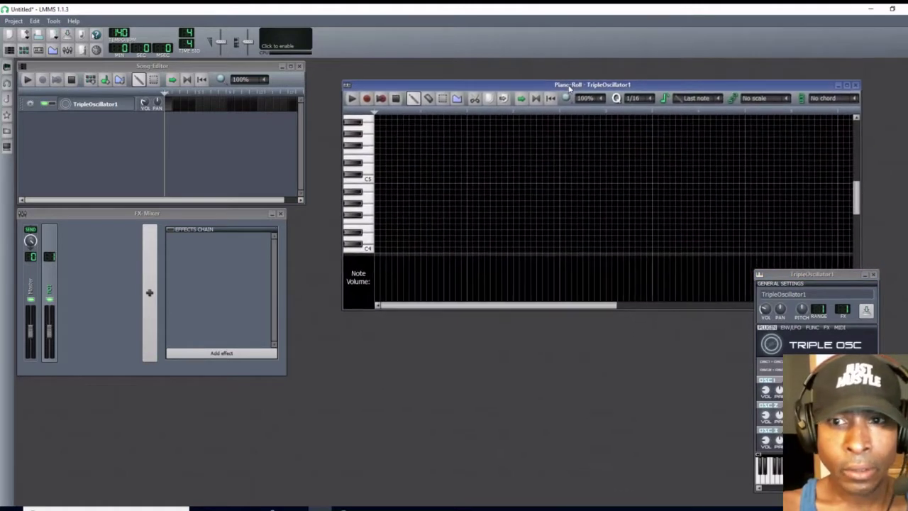
{"action": "left_click_drag", "start_coordinate": [802, 282], "coordinate": [649, 268]}
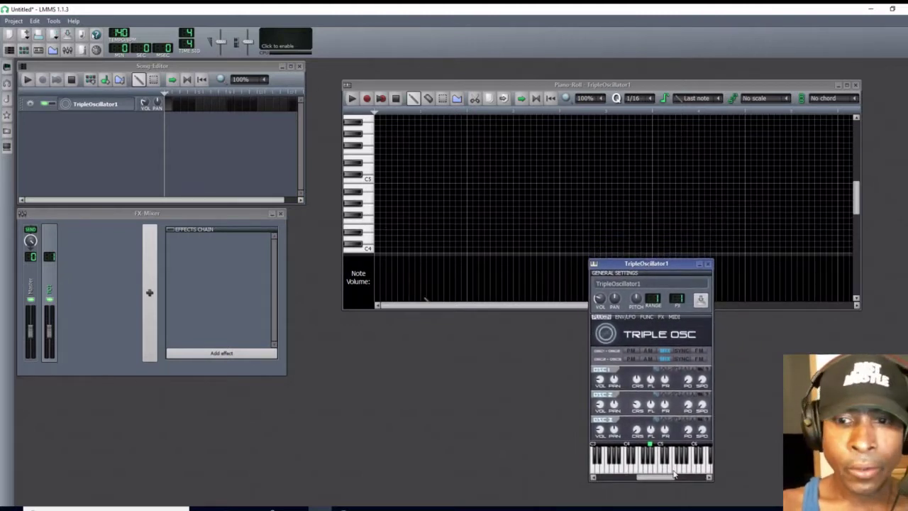
{"action": "left_click_drag", "start_coordinate": [652, 266], "coordinate": [459, 275]}
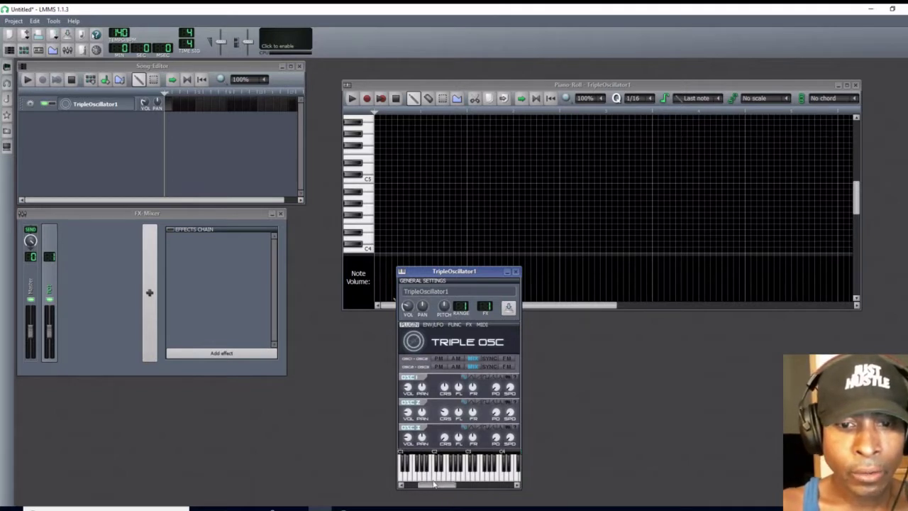
- Compare the instrument's keyboard with the piano roll's keys around C5, auditioning a piano roll key just below C5
{"action": "mouse_move", "coordinate": [459, 487]}
{"action": "left_mouse_down"}
{"action": "mouse_move", "coordinate": [426, 486]}
{"action": "mouse_move", "coordinate": [491, 487]}
{"action": "mouse_move", "coordinate": [463, 487]}
{"action": "left_mouse_up"}
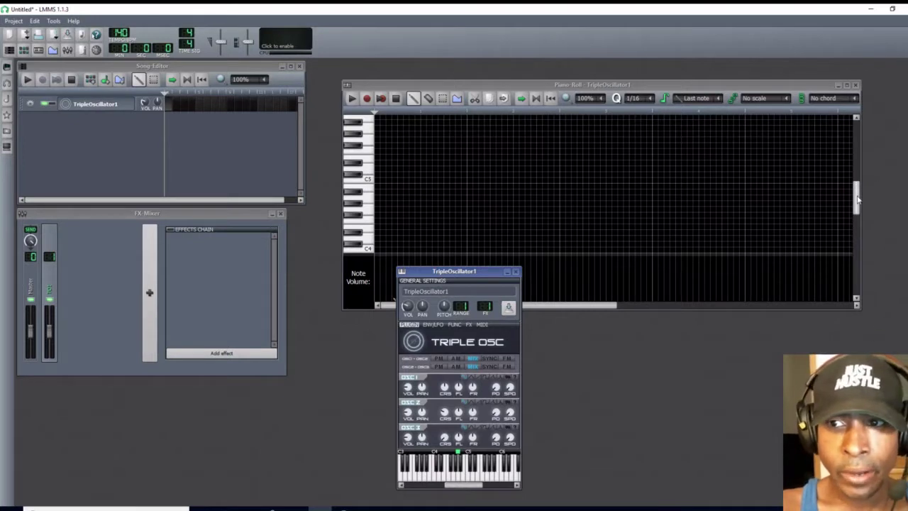
{"action": "mouse_move", "coordinate": [857, 200]}
{"action": "left_mouse_down"}
{"action": "mouse_move", "coordinate": [858, 183]}
{"action": "mouse_move", "coordinate": [859, 281]}
{"action": "mouse_move", "coordinate": [860, 192]}
{"action": "mouse_move", "coordinate": [858, 202]}
{"action": "left_mouse_up"}
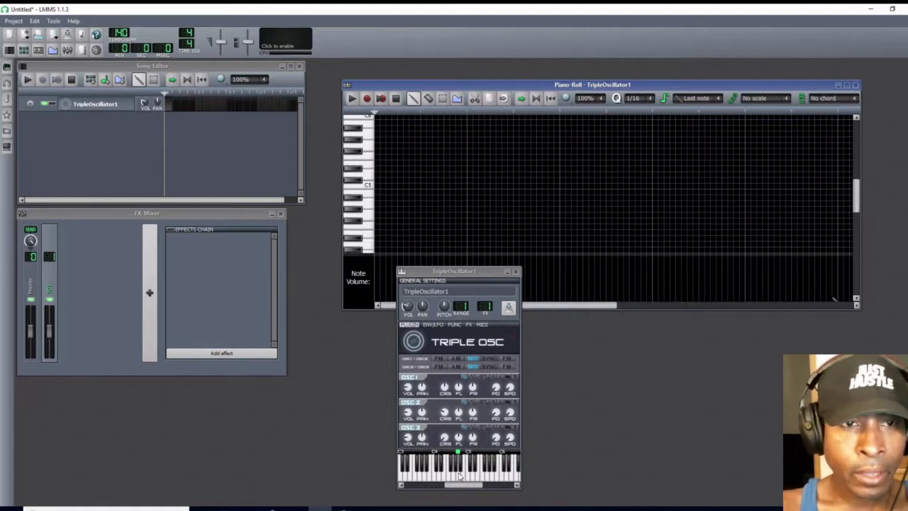
{"action": "left_click", "coordinate": [141, 107]}
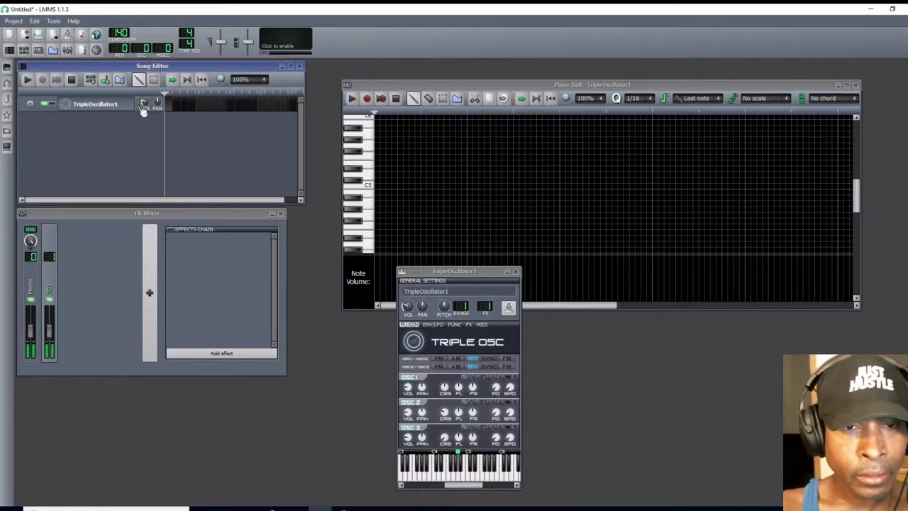
{"action": "left_click", "coordinate": [368, 208]}
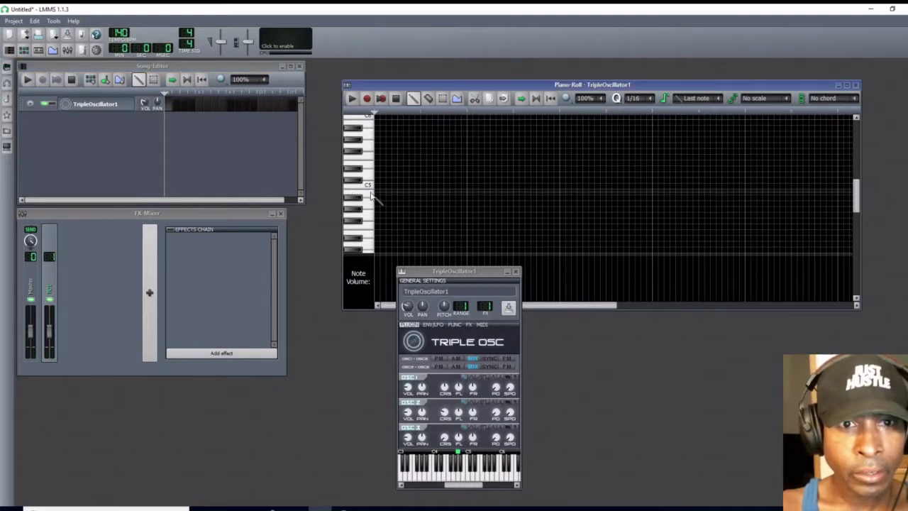
- Audition the instrument's A4 key, and move its base note marker to F3 to audition that key
{"action": "left_click", "coordinate": [458, 480]}
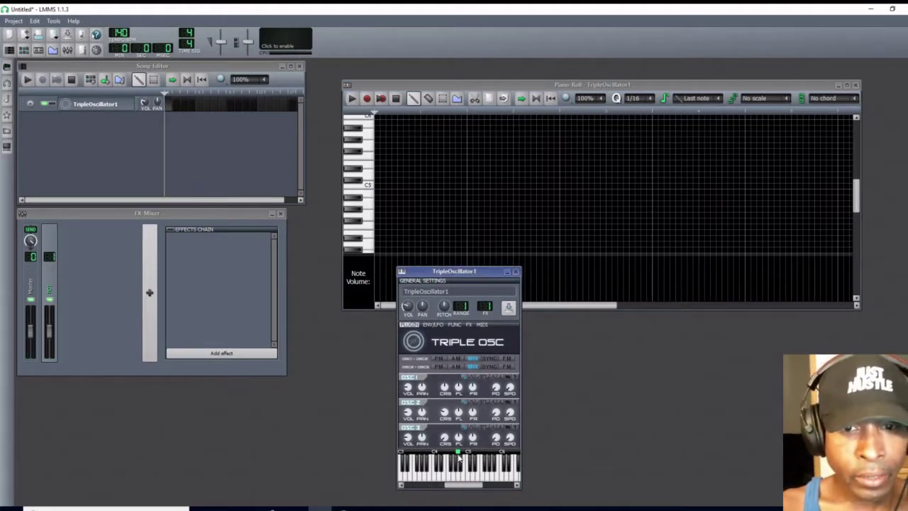
{"action": "left_click_drag", "start_coordinate": [460, 458], "coordinate": [418, 455]}
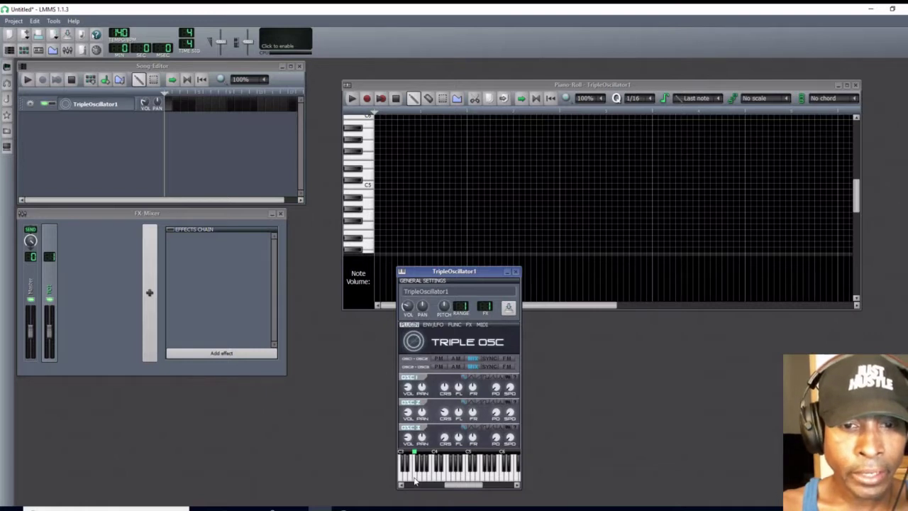
{"action": "left_click", "coordinate": [416, 479]}
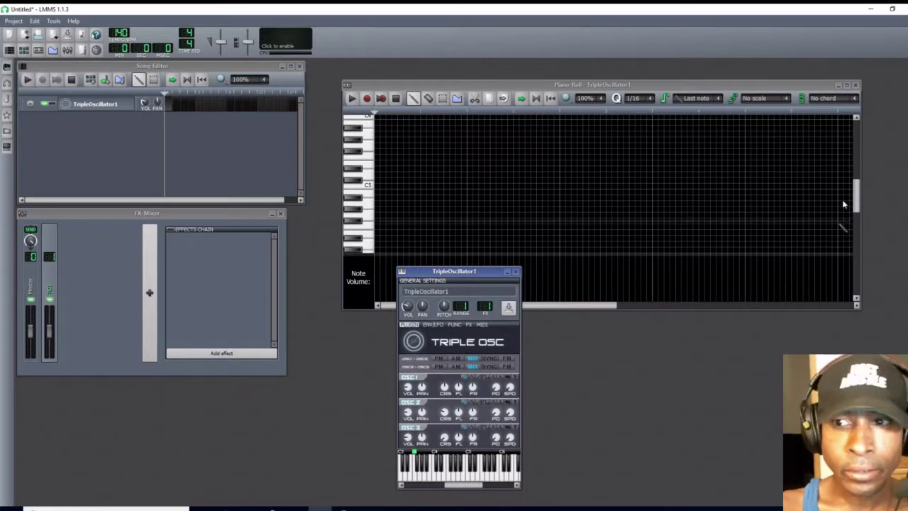
- Audition the F3 key on the piano roll's keyboard several times with the shifted base note
{"action": "left_click_drag", "start_coordinate": [860, 188], "coordinate": [857, 213]}
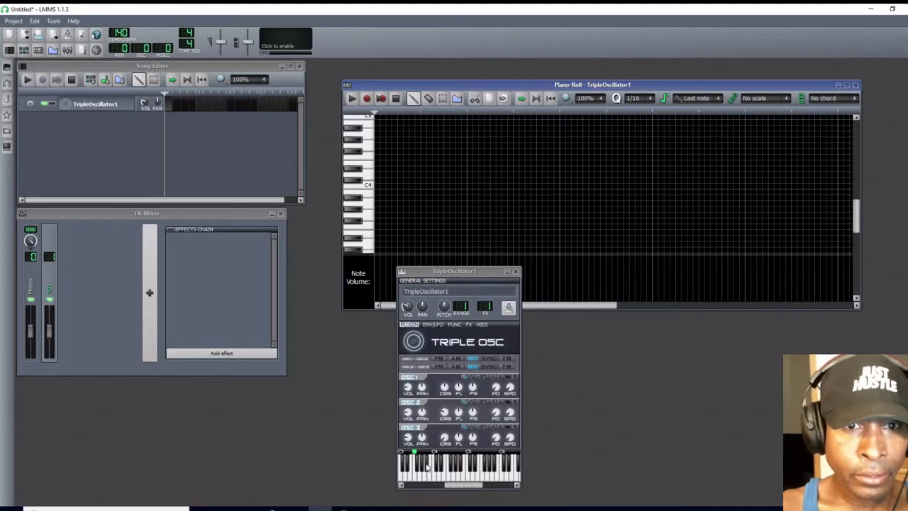
{"action": "left_click", "coordinate": [368, 225]}
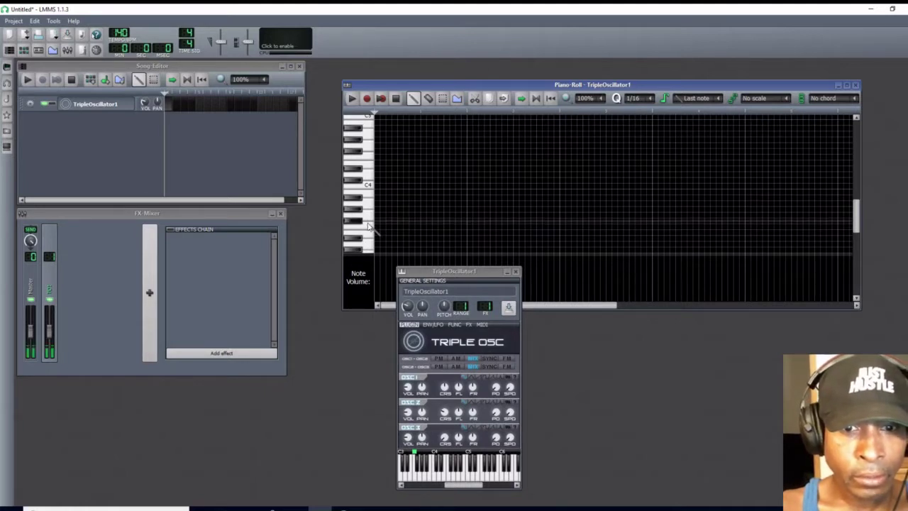
{"action": "left_click", "coordinate": [368, 224]}
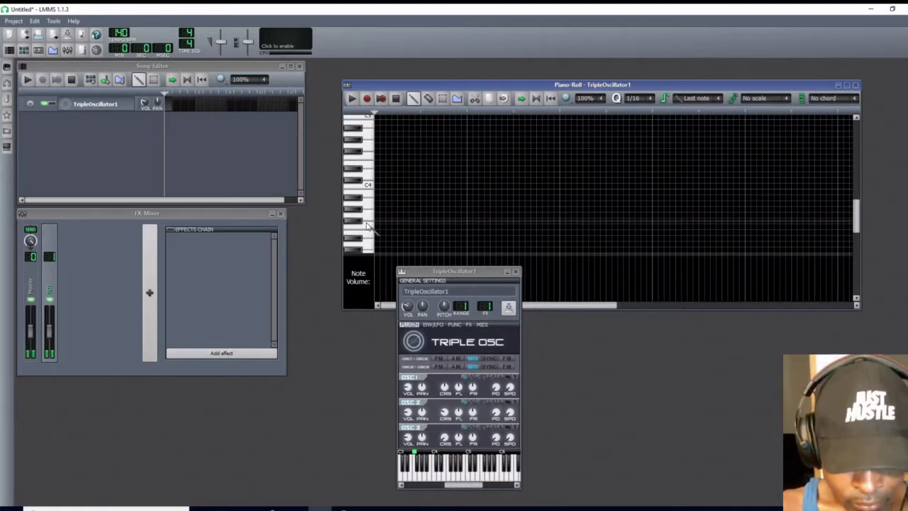
{"action": "left_click", "coordinate": [367, 224]}
{"action": "left_click", "coordinate": [367, 224]}
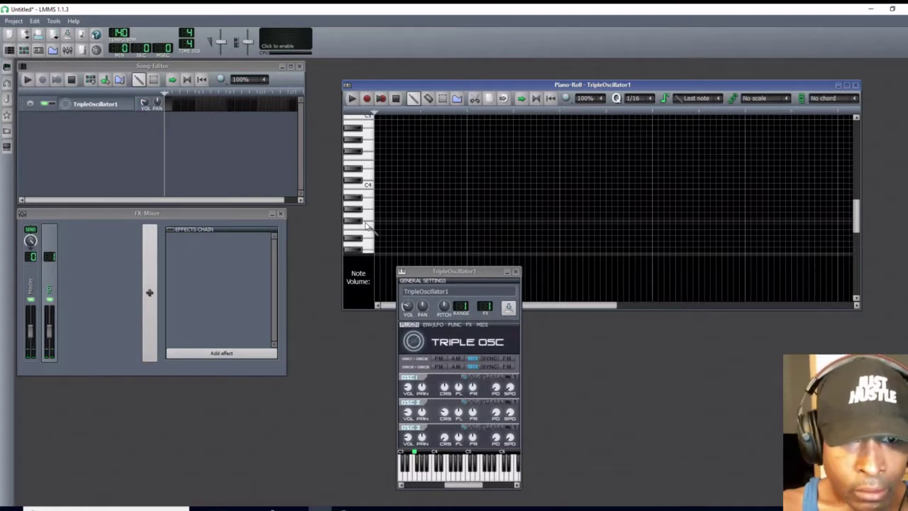
{"action": "left_click", "coordinate": [368, 225]}
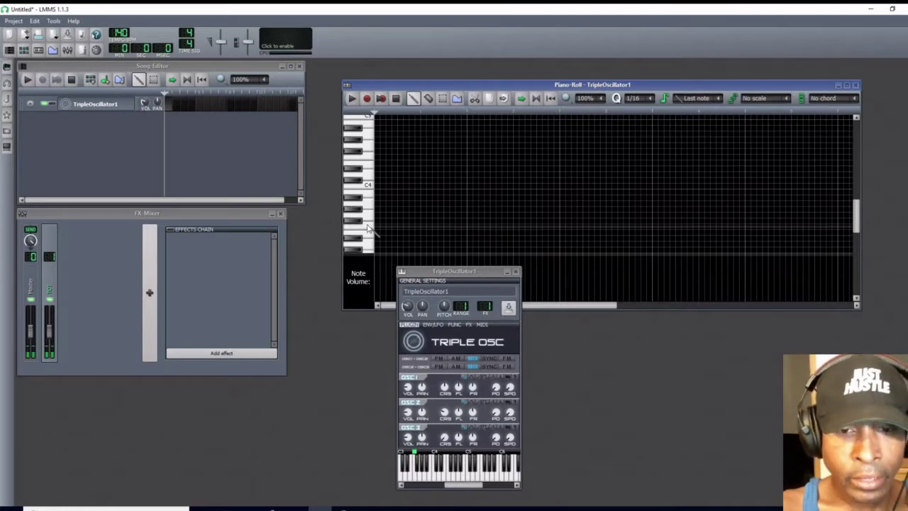
{"action": "left_click", "coordinate": [368, 226]}
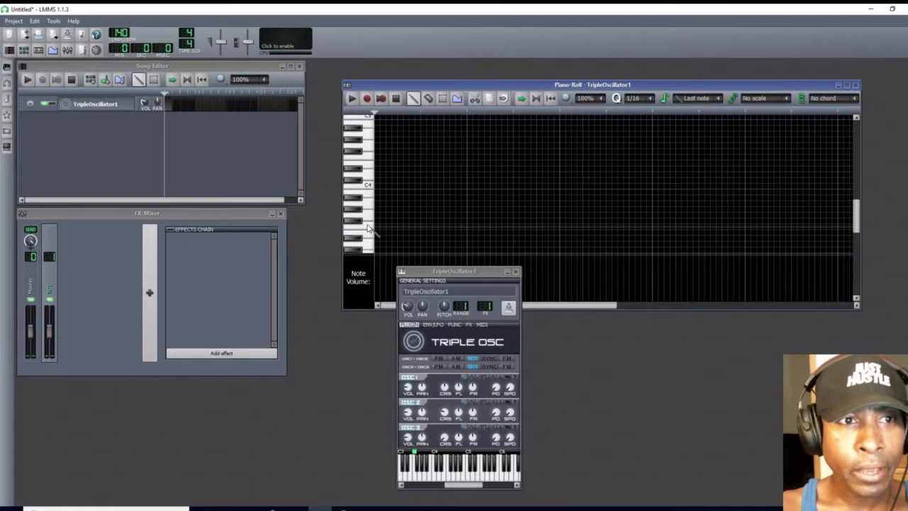
- Return the TripleOscillator1 base note marker to A4
{"action": "left_click", "coordinate": [142, 105]}
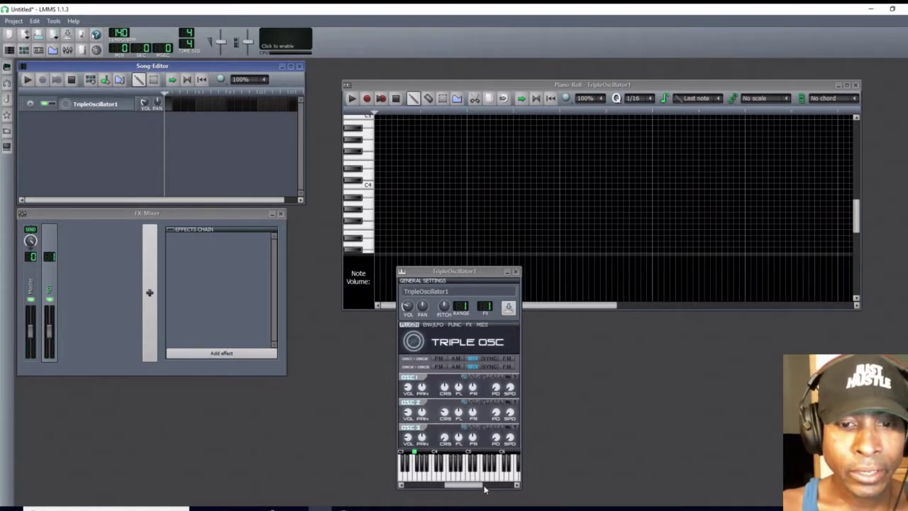
{"action": "left_click", "coordinate": [415, 456]}
{"action": "left_click_drag", "start_coordinate": [415, 457], "coordinate": [460, 458]}
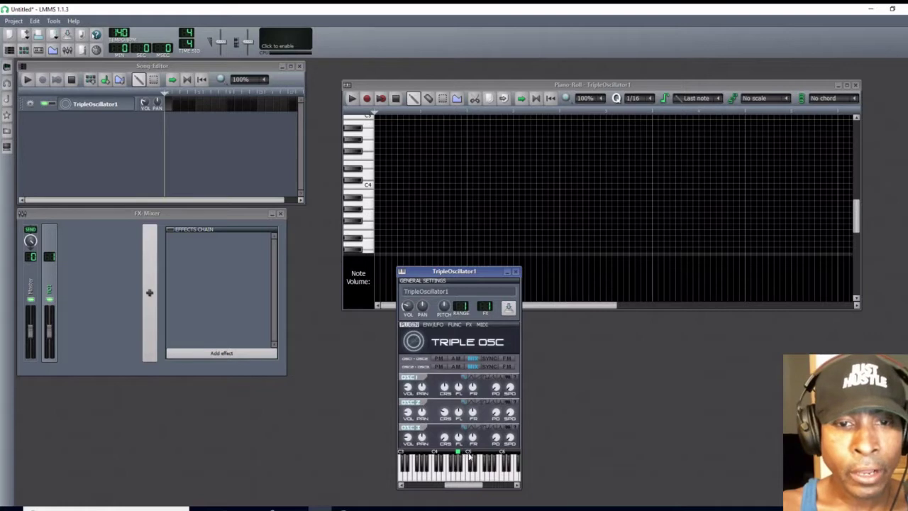
- Move the TripleOscillator1 window well away from the piano roll's keys and place an A4 note at the start of bar 1
{"action": "left_click_drag", "start_coordinate": [462, 271], "coordinate": [501, 289]}
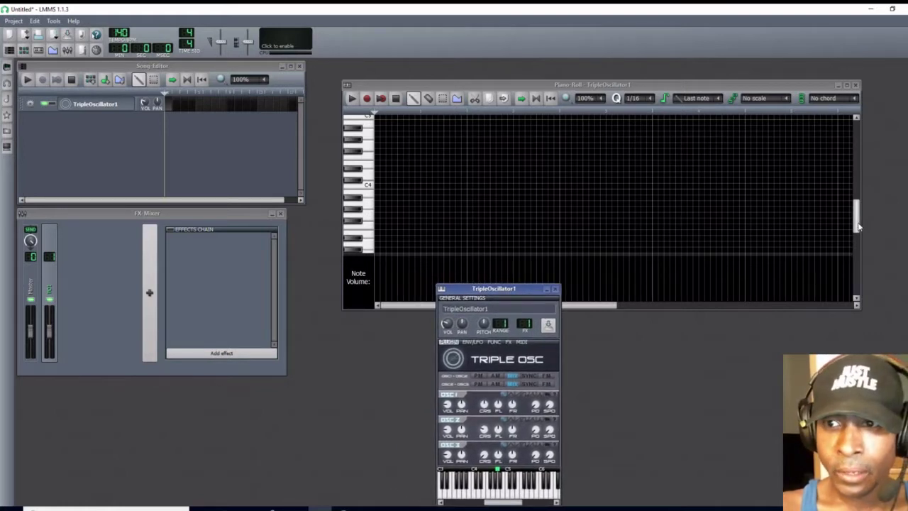
{"action": "left_click_drag", "start_coordinate": [860, 230], "coordinate": [858, 215]}
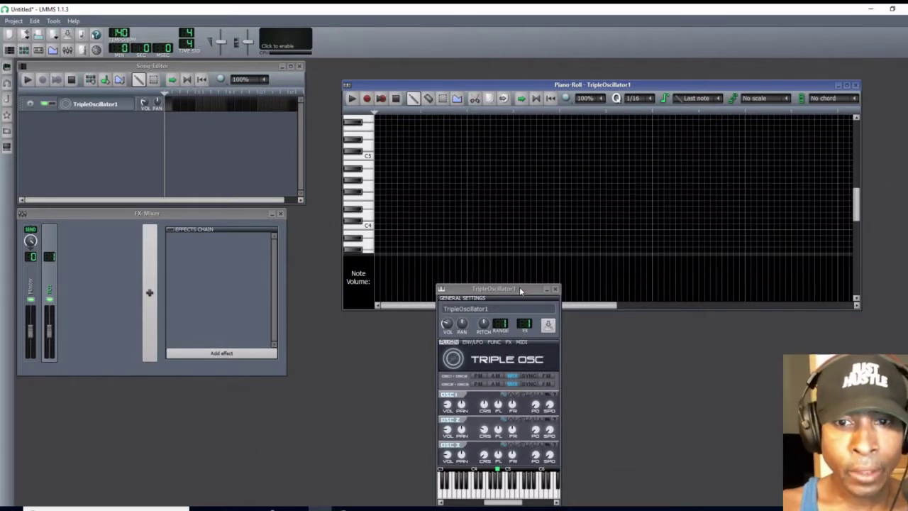
{"action": "left_click_drag", "start_coordinate": [519, 289], "coordinate": [656, 294]}
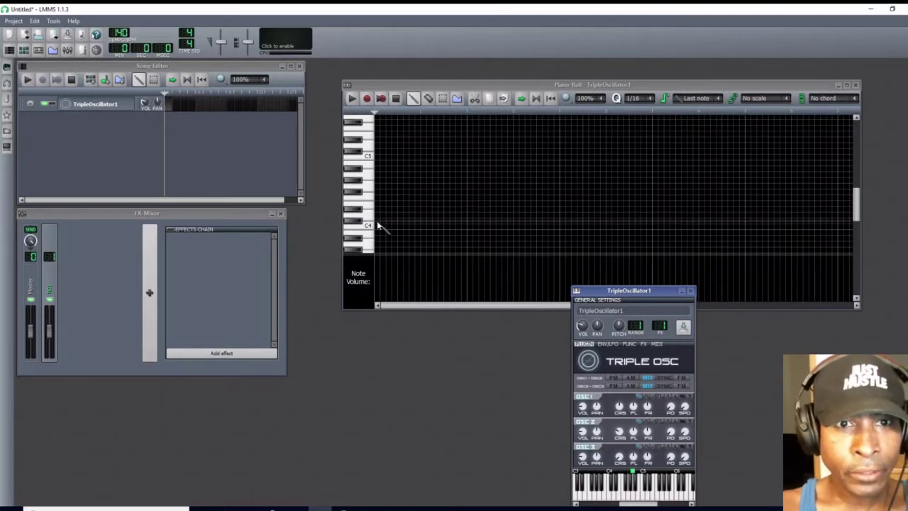
{"action": "left_click", "coordinate": [633, 498]}
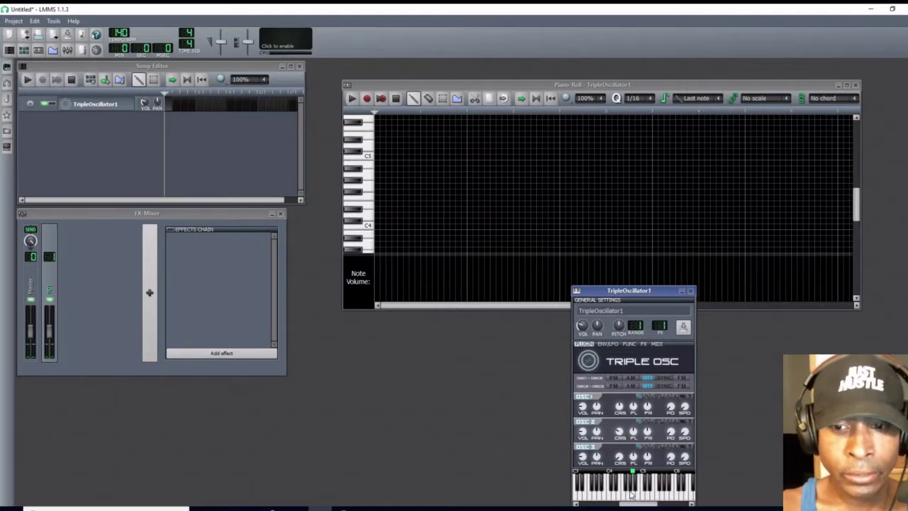
{"action": "left_click", "coordinate": [377, 175]}
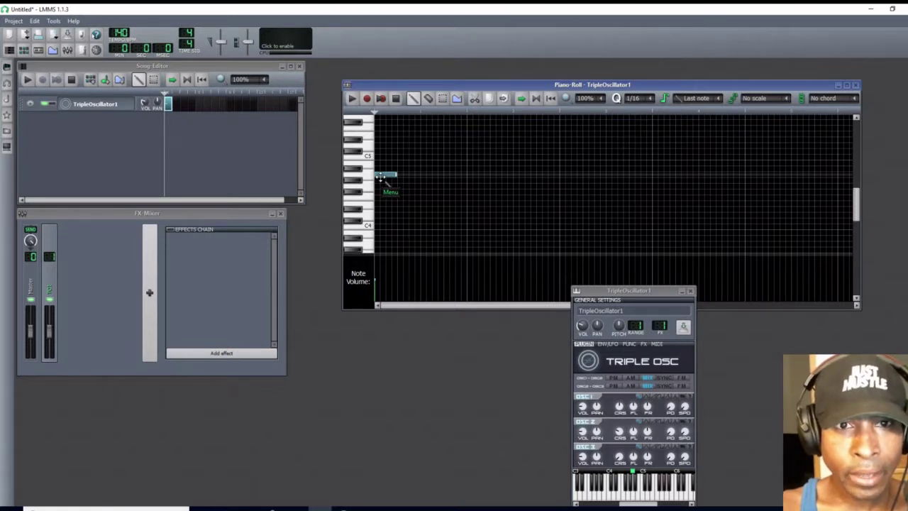
{"action": "left_click_drag", "start_coordinate": [645, 292], "coordinate": [737, 288]}
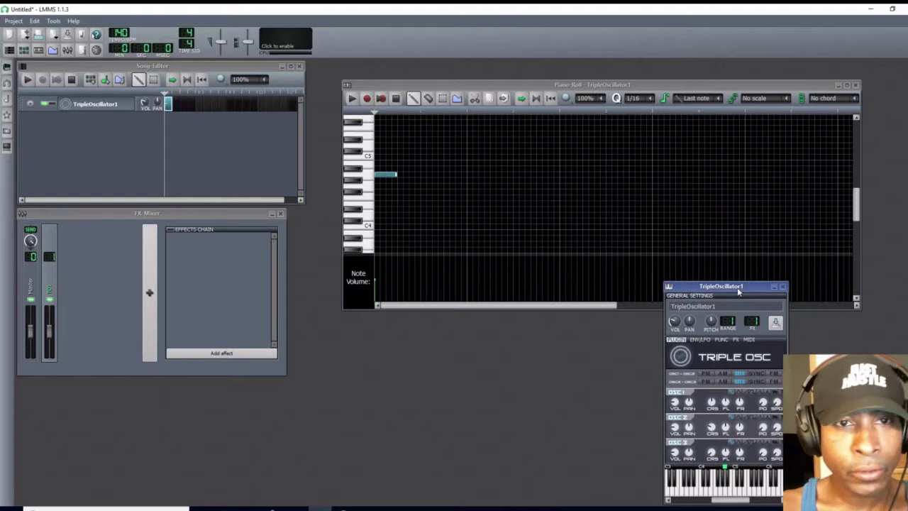
- Play the single-note pattern in the piano roll, pausing and resuming it before stopping playback
{"action": "left_click", "coordinate": [352, 99]}
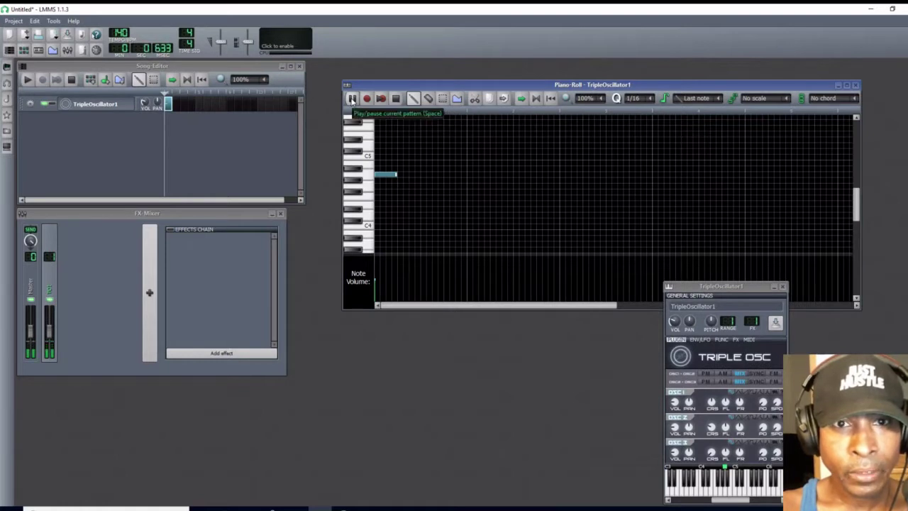
{"action": "left_click", "coordinate": [352, 99]}
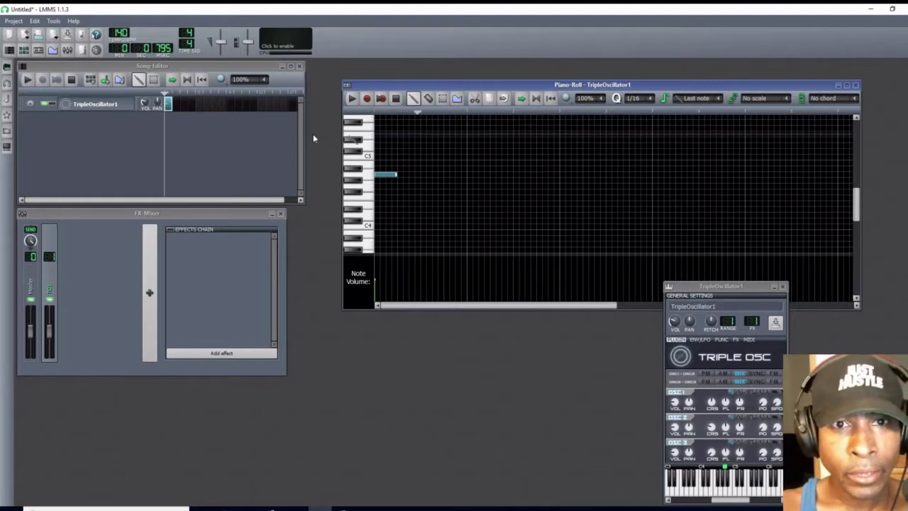
{"action": "left_click", "coordinate": [352, 99]}
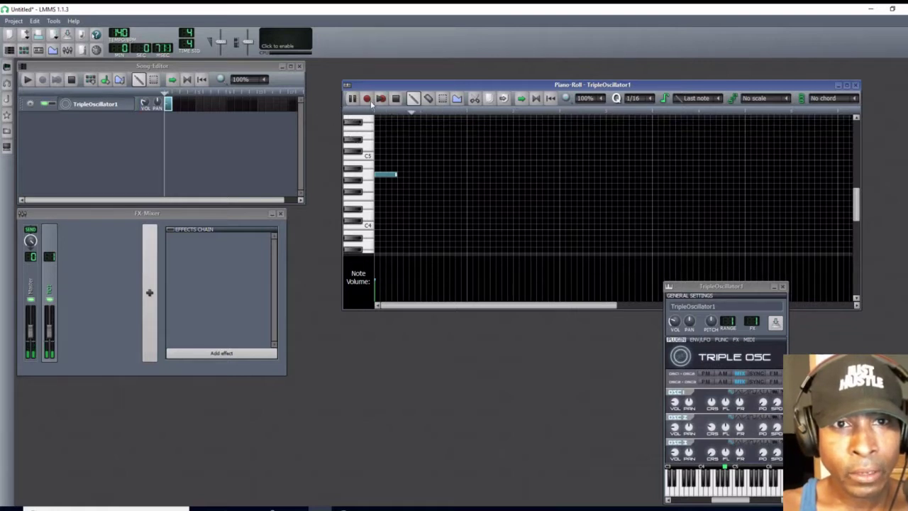
{"action": "left_click", "coordinate": [395, 99]}
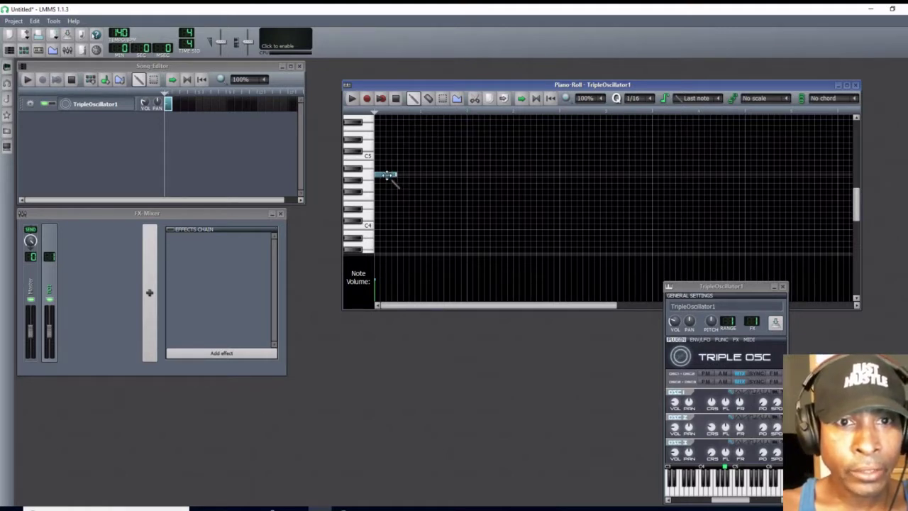
- Audition the first A4 note and add three more A4 notes at two-beat intervals across bars 1 and 2
{"action": "mouse_move", "coordinate": [387, 175]}
{"action": "left_mouse_down"}
{"action": "mouse_move", "coordinate": [393, 179]}
{"action": "mouse_move", "coordinate": [393, 147]}
{"action": "mouse_move", "coordinate": [391, 211]}
{"action": "mouse_move", "coordinate": [395, 166]}
{"action": "mouse_move", "coordinate": [395, 189]}
{"action": "mouse_move", "coordinate": [387, 177]}
{"action": "mouse_move", "coordinate": [468, 184]}
{"action": "mouse_move", "coordinate": [396, 181]}
{"action": "left_mouse_up"}
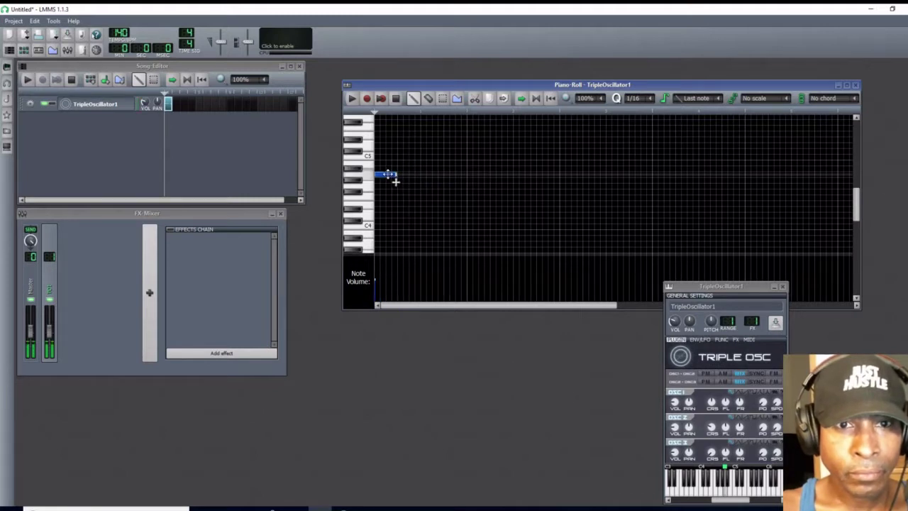
{"action": "left_click", "coordinate": [424, 178]}
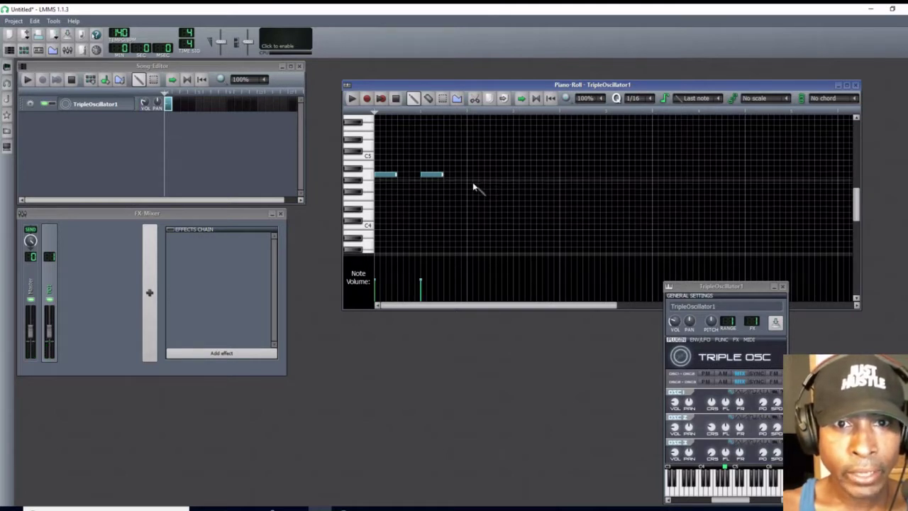
{"action": "left_click", "coordinate": [470, 178]}
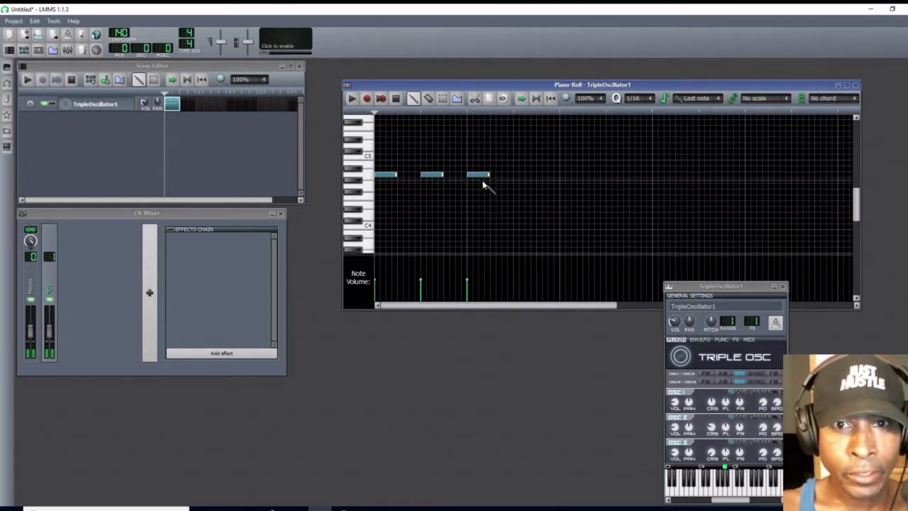
{"action": "left_click", "coordinate": [515, 174]}
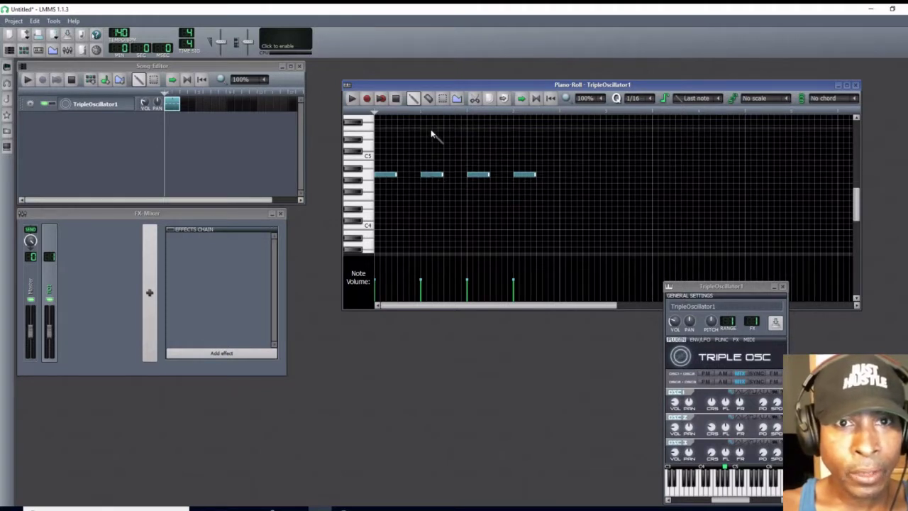
- Erase the three added A4 notes, keeping only the first, and switch back to draw mode
{"action": "left_click", "coordinate": [429, 101]}
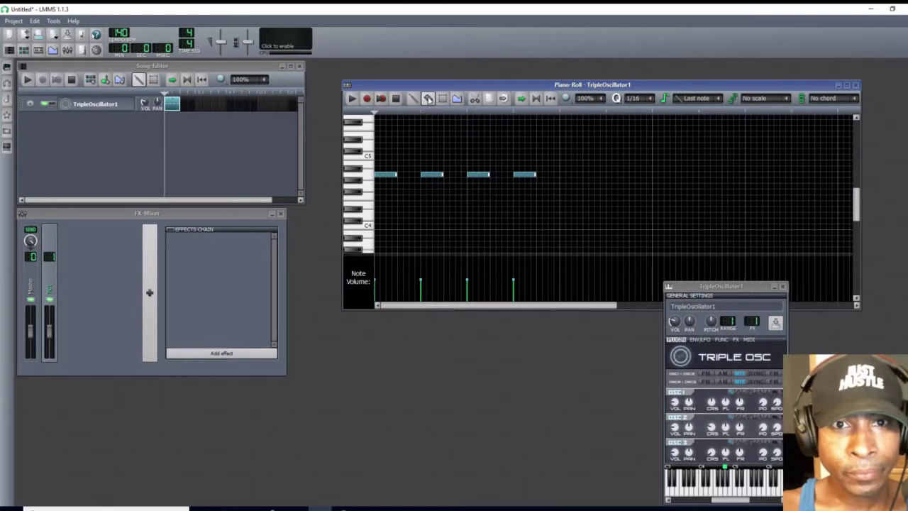
{"action": "left_click", "coordinate": [527, 175]}
{"action": "left_click", "coordinate": [482, 178]}
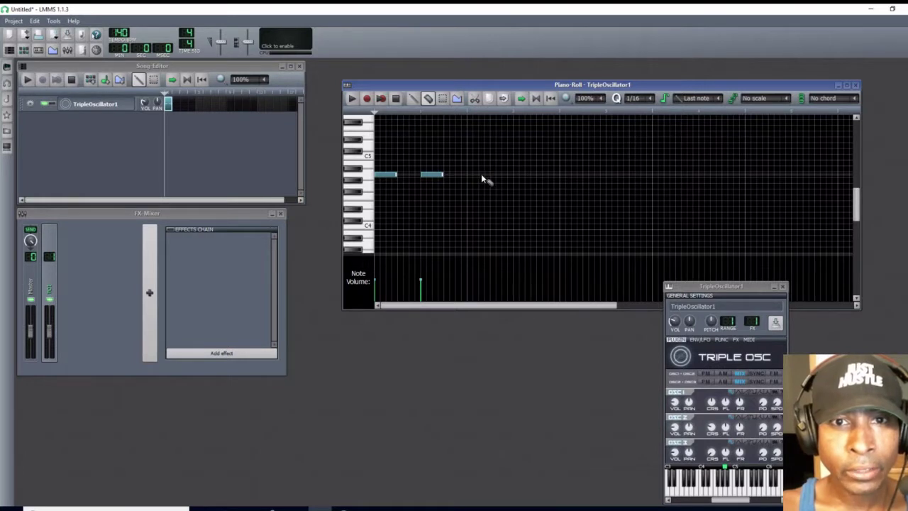
{"action": "left_click", "coordinate": [413, 98]}
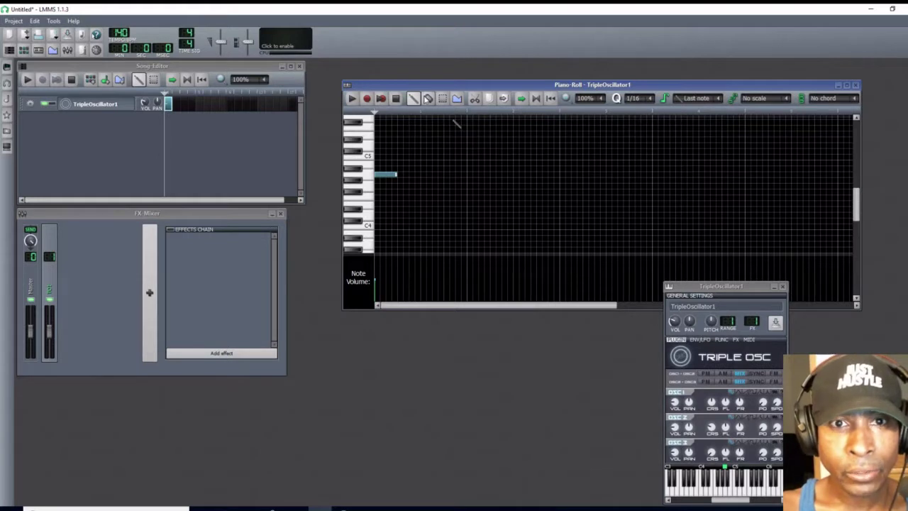
- Add an A4 note on beat 2 and another halfway through beat 3, and play the pattern through to check the gap
{"action": "left_click", "coordinate": [423, 175]}
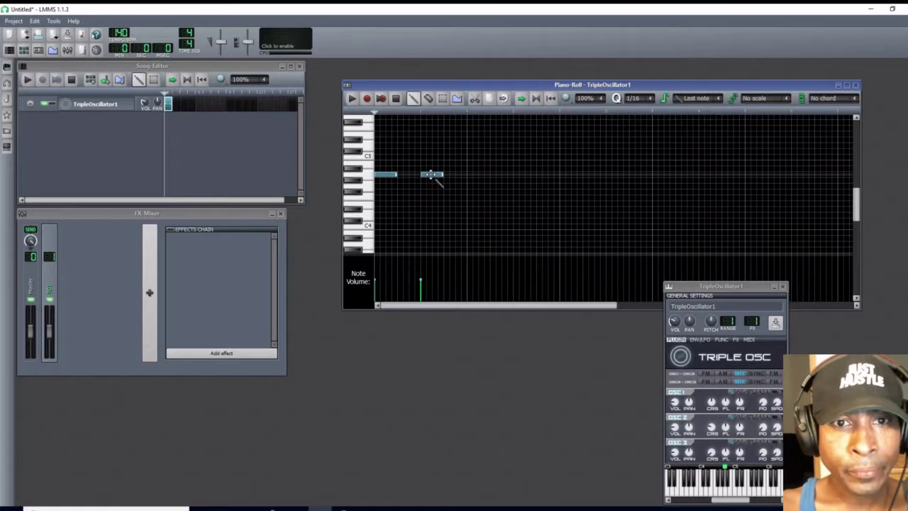
{"action": "left_click_drag", "start_coordinate": [430, 175], "coordinate": [410, 180]}
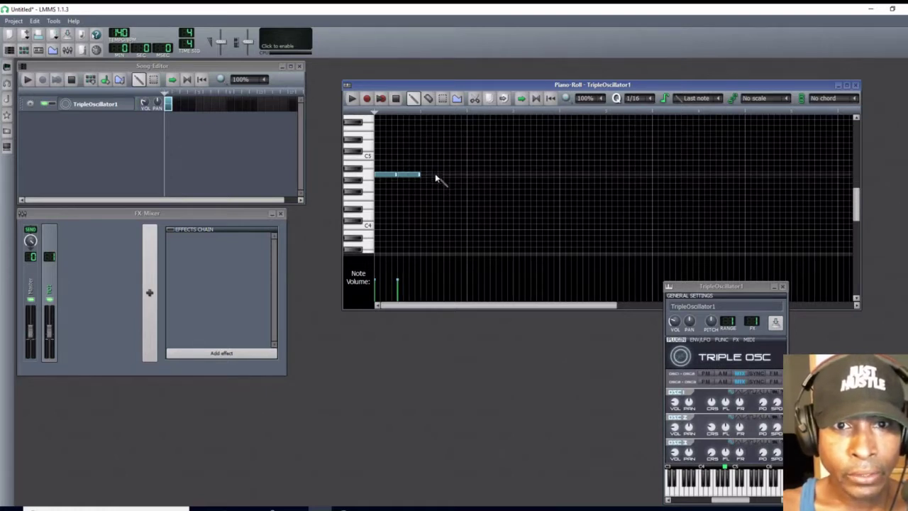
{"action": "left_click", "coordinate": [435, 174]}
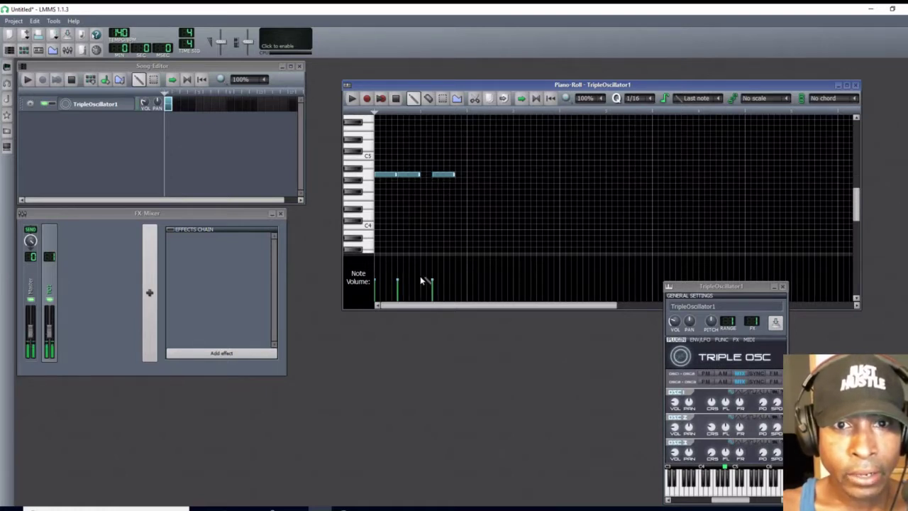
{"action": "left_click", "coordinate": [352, 99]}
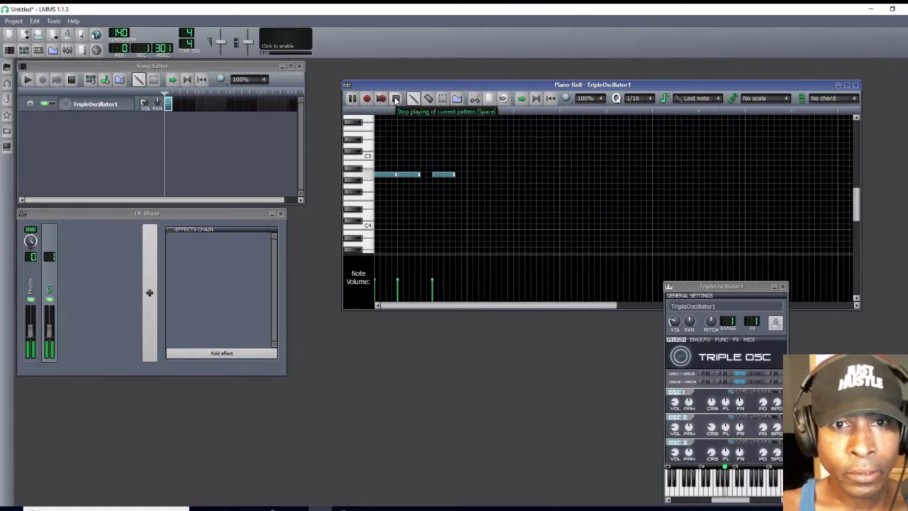
{"action": "left_click", "coordinate": [396, 99]}
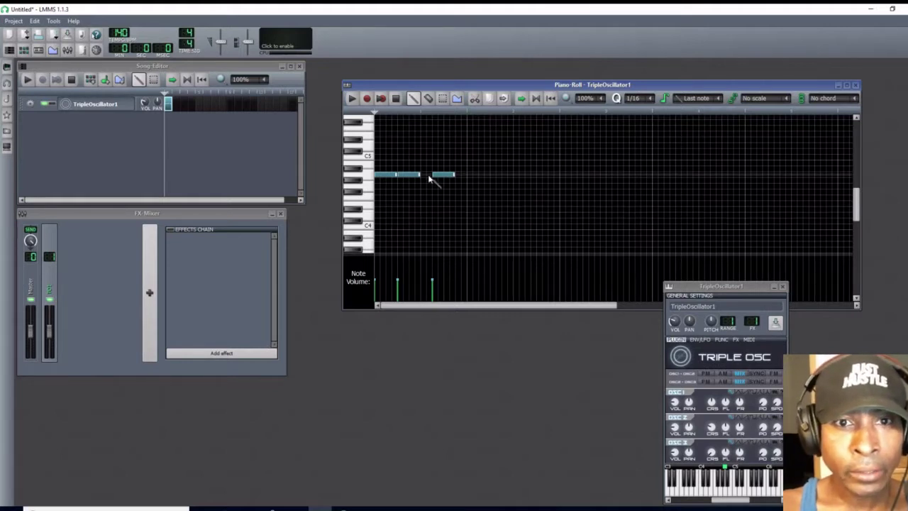
- Shift the third A4 note back to beat 3 and add a fourth A4 note on beat 4 of bar 1
{"action": "left_click_drag", "start_coordinate": [443, 180], "coordinate": [431, 178]}
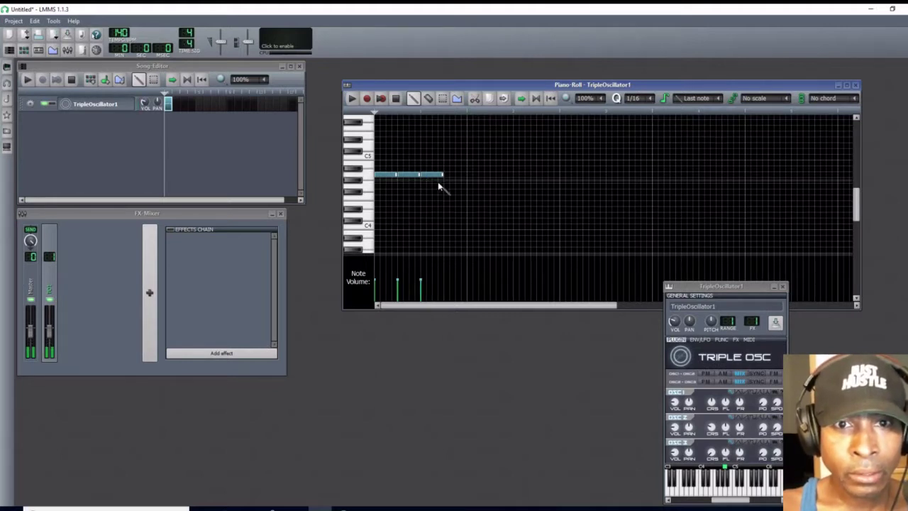
{"action": "left_click", "coordinate": [447, 177]}
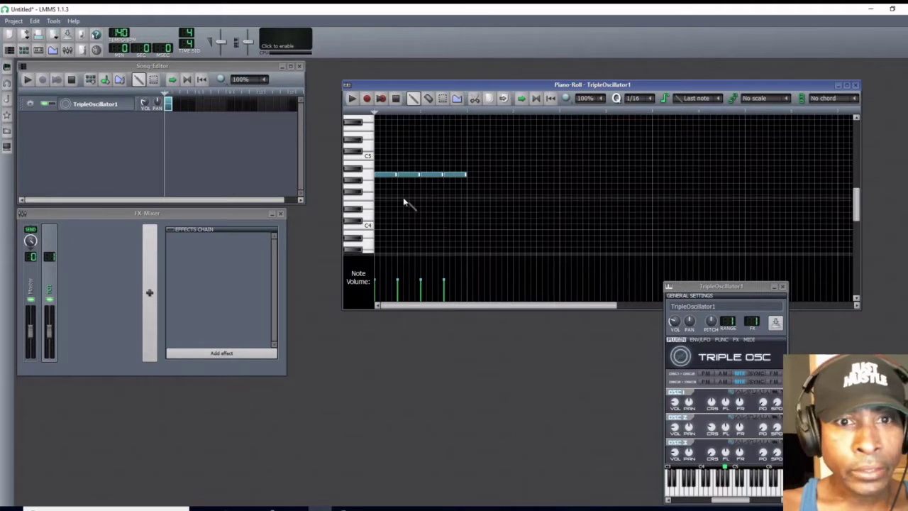
- Play the pattern, lower the tempo to 82 BPM for comparison, restore it to 140 BPM, and stop playback
{"action": "left_click", "coordinate": [351, 99]}
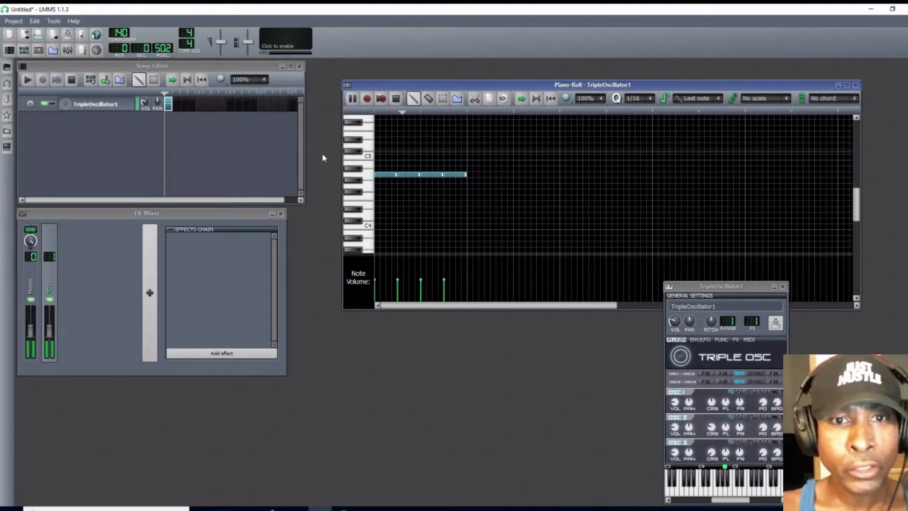
{"action": "left_click_drag", "start_coordinate": [119, 32], "coordinate": [119, 89]}
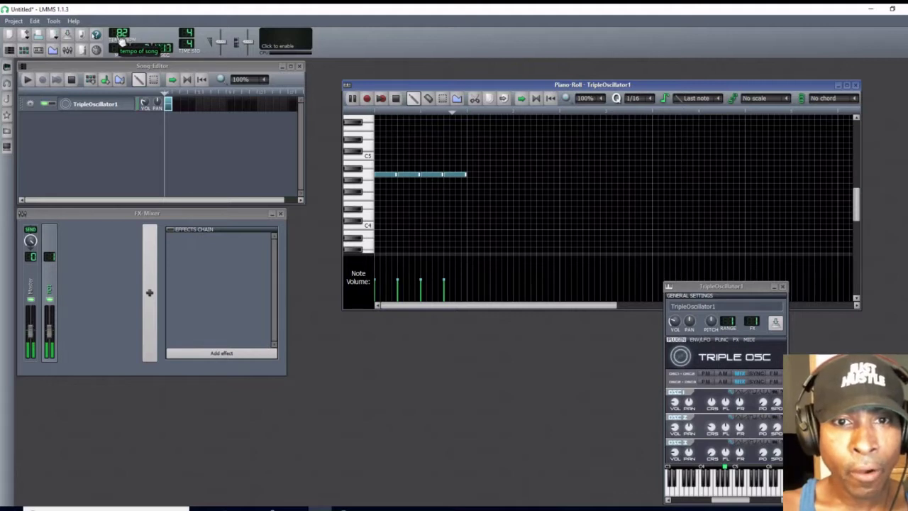
{"action": "left_click_drag", "start_coordinate": [122, 40], "coordinate": [122, 16]}
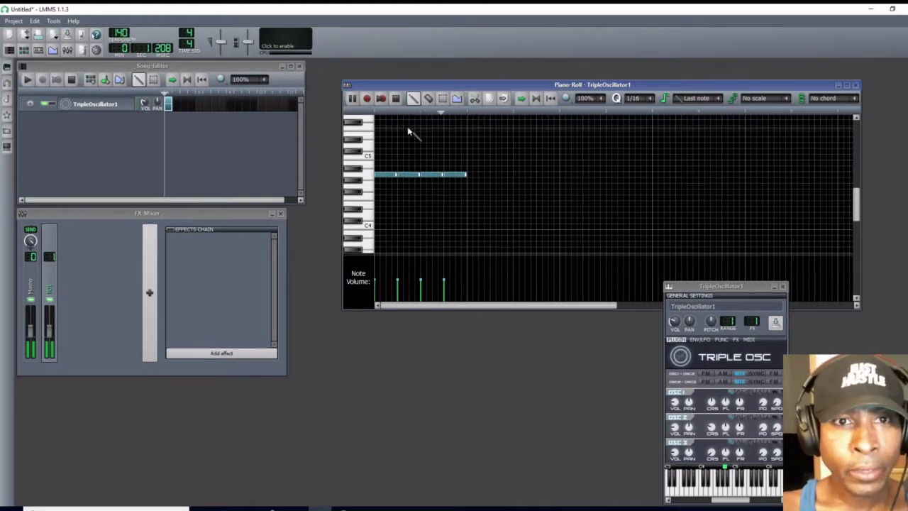
{"action": "left_click", "coordinate": [395, 98]}
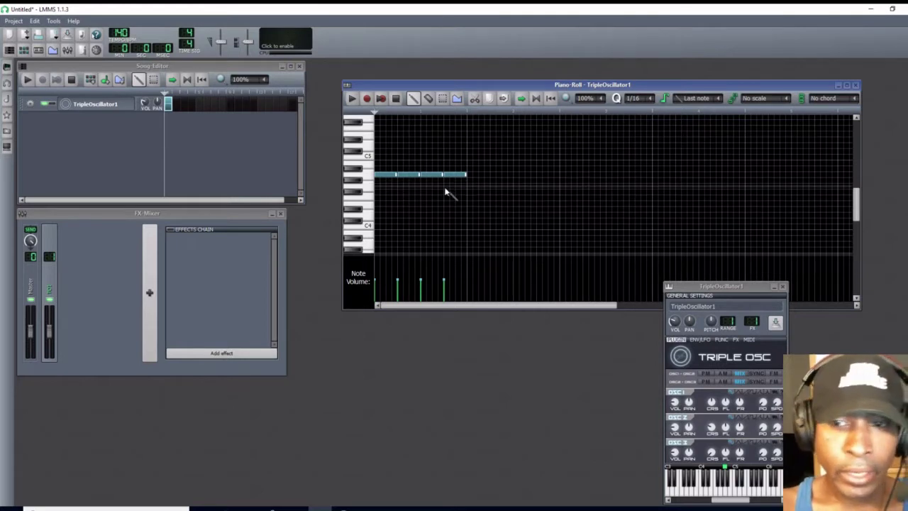
- Select the four A4 notes, return to draw mode, and add and erase a trial D5 note early in bar 2
{"action": "left_click", "coordinate": [442, 100]}
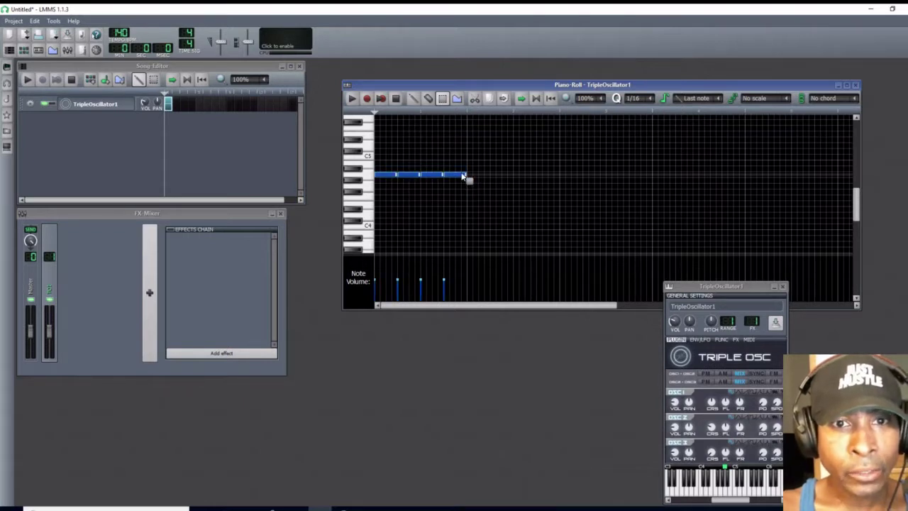
{"action": "left_click_drag", "start_coordinate": [395, 178], "coordinate": [372, 168]}
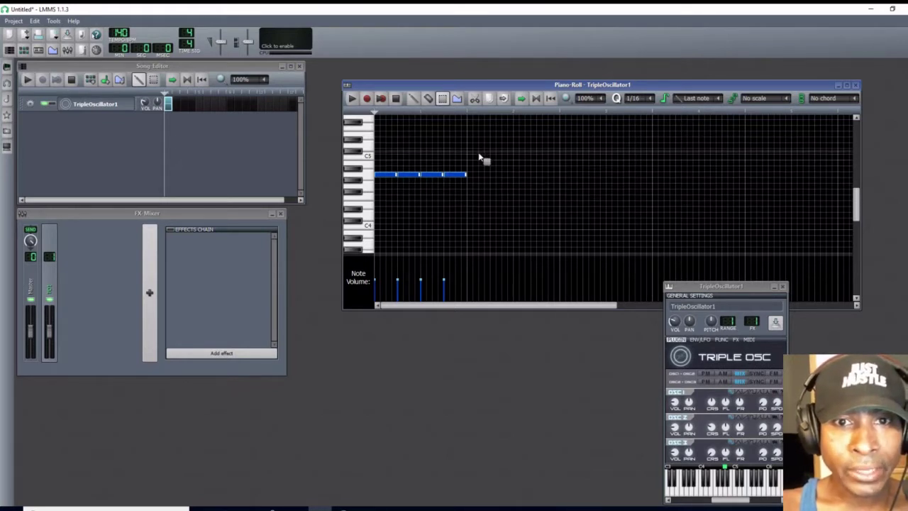
{"action": "left_click", "coordinate": [413, 99]}
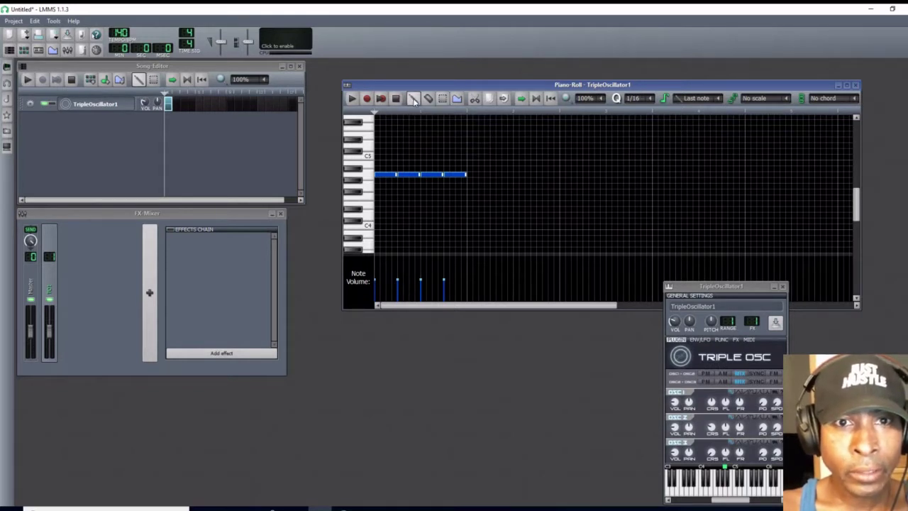
{"action": "left_click", "coordinate": [477, 145]}
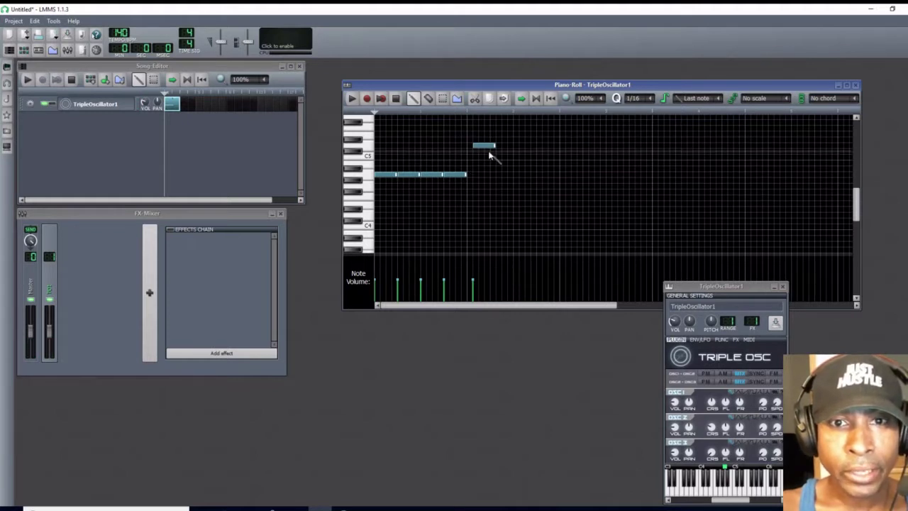
{"action": "right_click", "coordinate": [487, 146]}
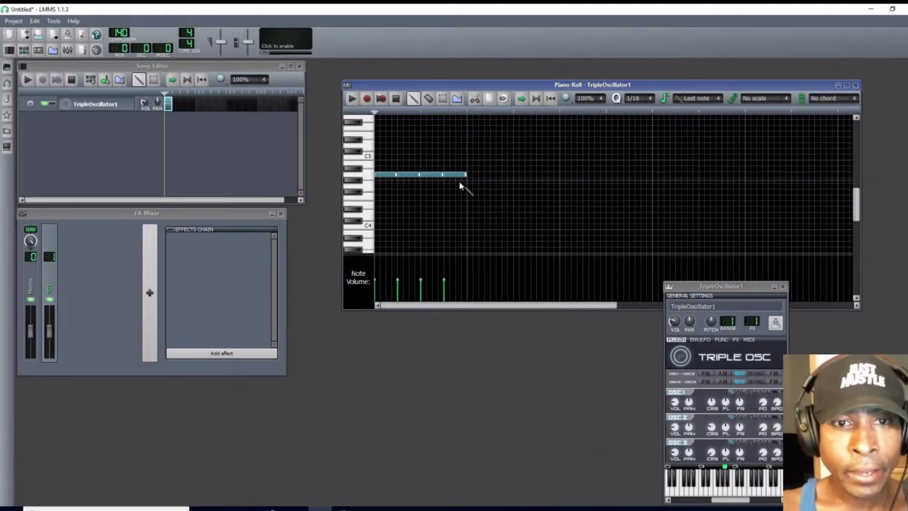
- Cut the four A4 notes from bar 1 and paste them back there and at the start of bar 3
{"action": "left_click", "coordinate": [443, 99]}
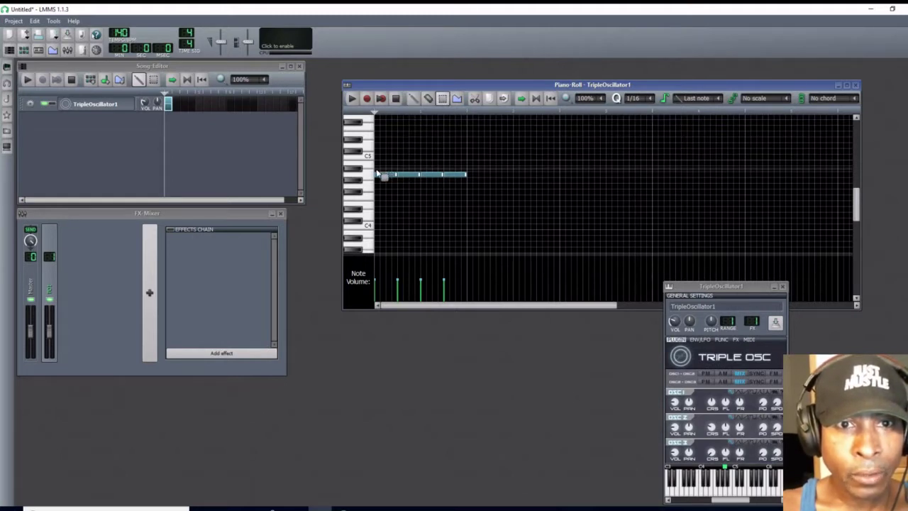
{"action": "left_click", "coordinate": [468, 179]}
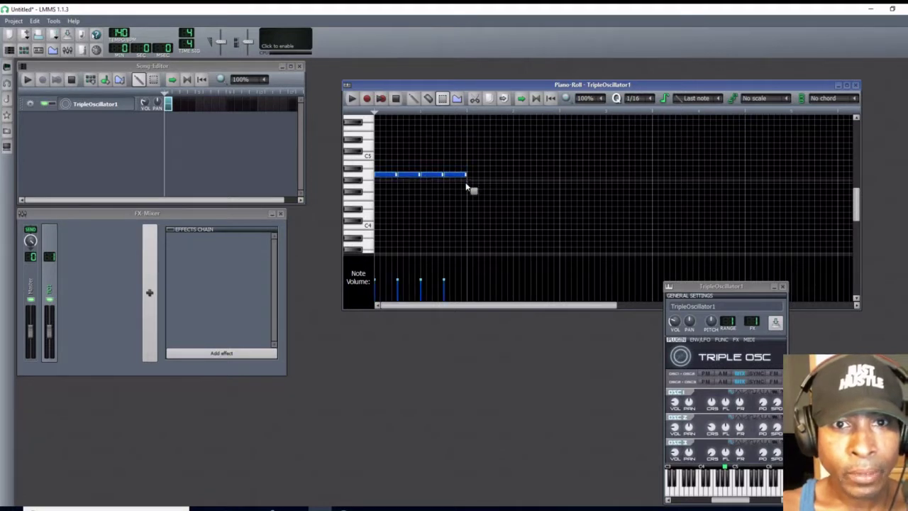
{"action": "left_click", "coordinate": [413, 99]}
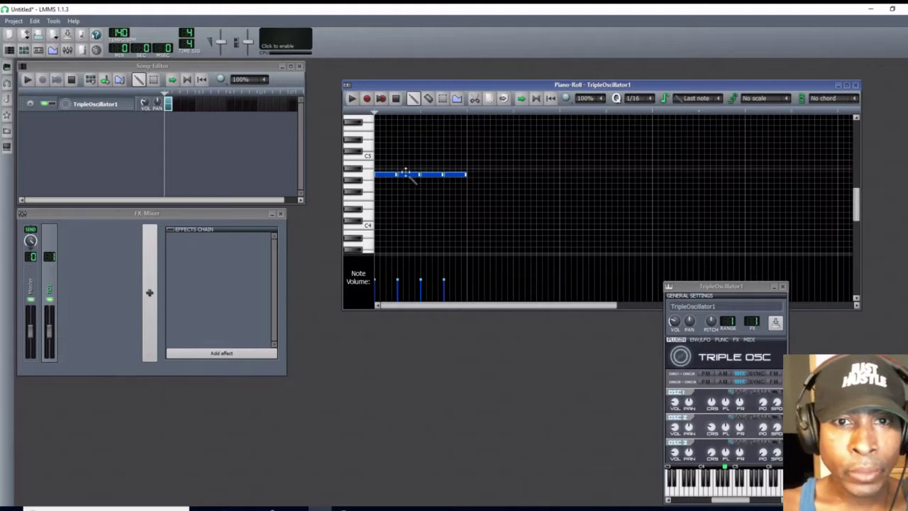
{"action": "left_click", "coordinate": [476, 99]}
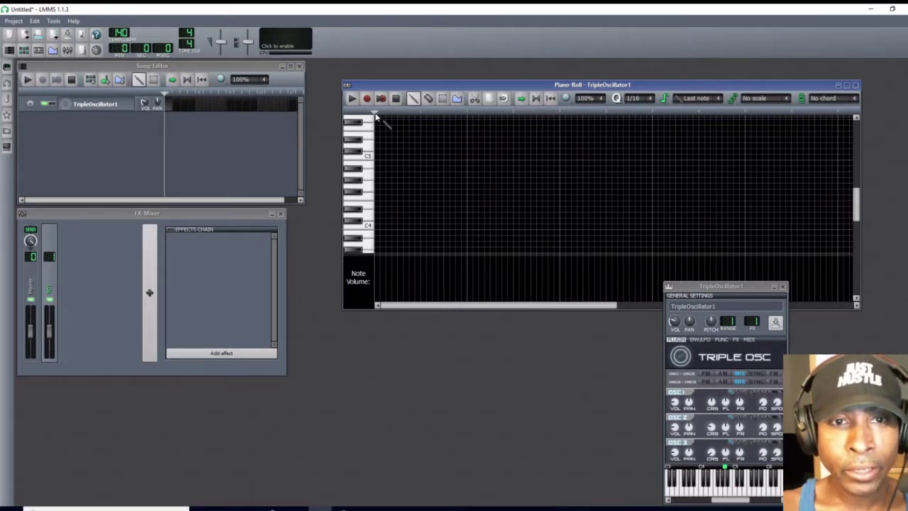
{"action": "left_click", "coordinate": [503, 99]}
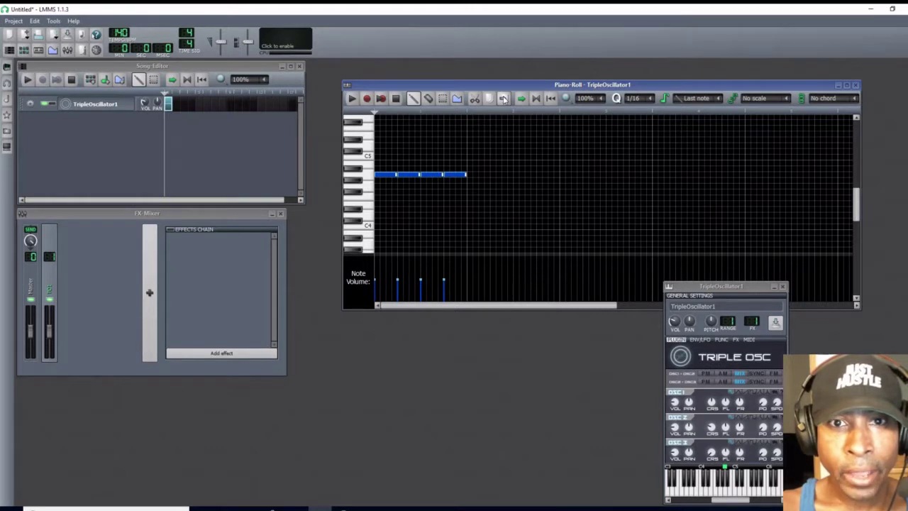
{"action": "left_click", "coordinate": [560, 113]}
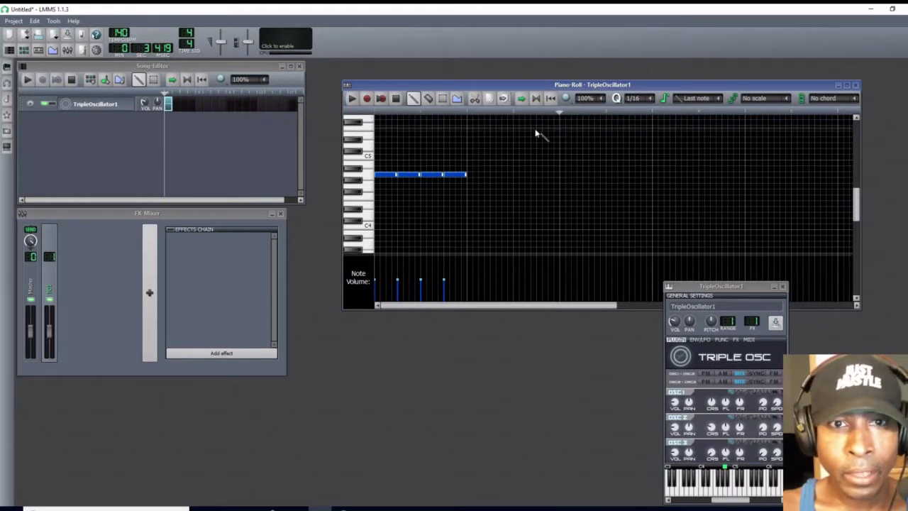
{"action": "left_click", "coordinate": [505, 99]}
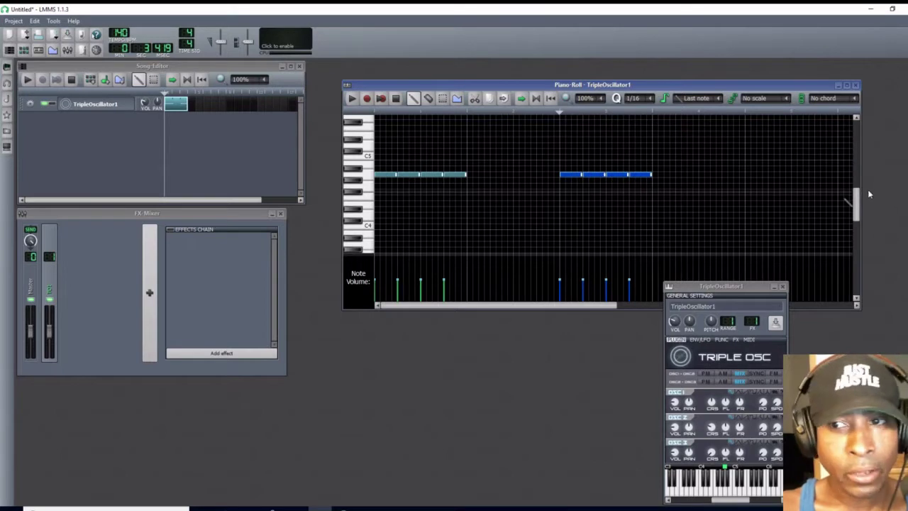
- Reposition the Piano-Roll and TripleOscillator1 windows and widen the Piano-Roll to show more bars
{"action": "left_click_drag", "start_coordinate": [528, 89], "coordinate": [268, 129]}
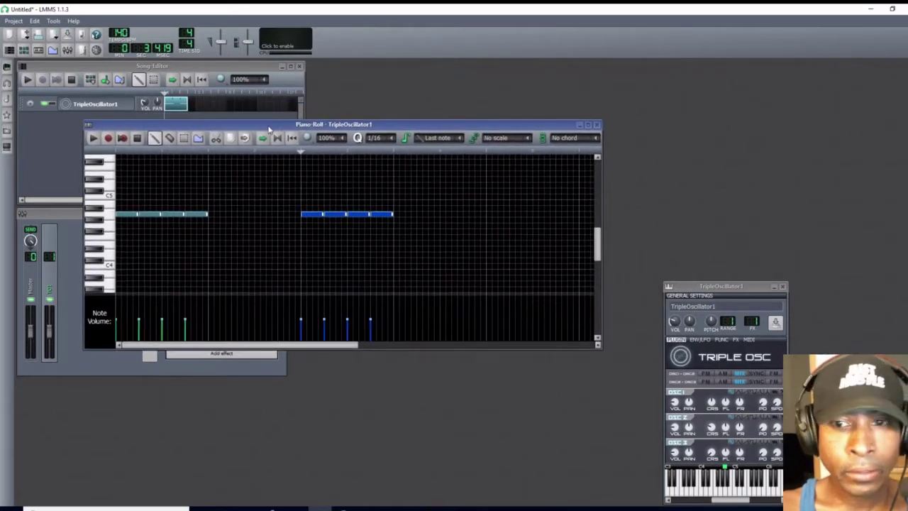
{"action": "left_click_drag", "start_coordinate": [750, 287], "coordinate": [446, 292]}
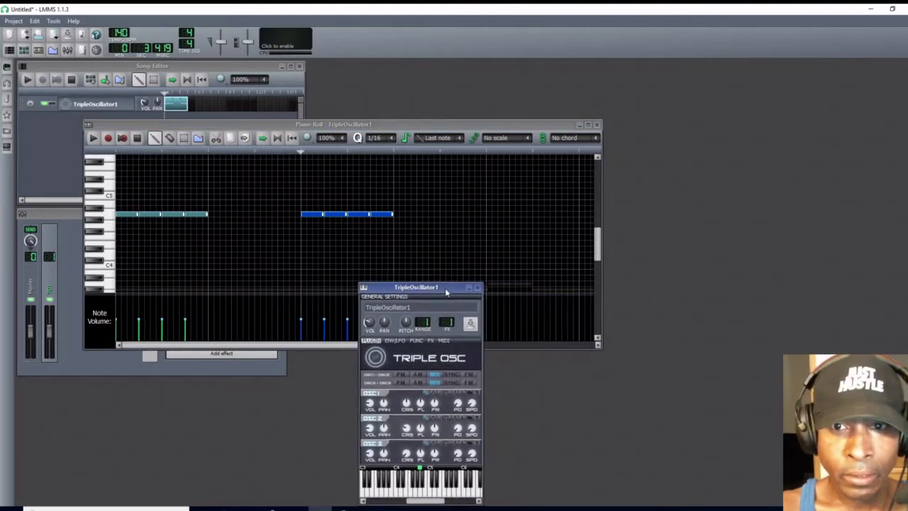
{"action": "left_click_drag", "start_coordinate": [601, 216], "coordinate": [869, 213]}
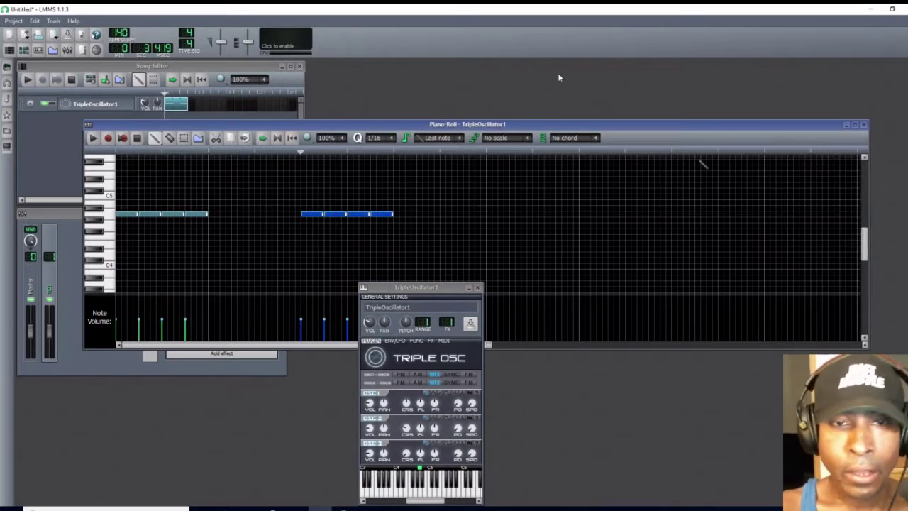
{"action": "left_click_drag", "start_coordinate": [529, 129], "coordinate": [538, 121]}
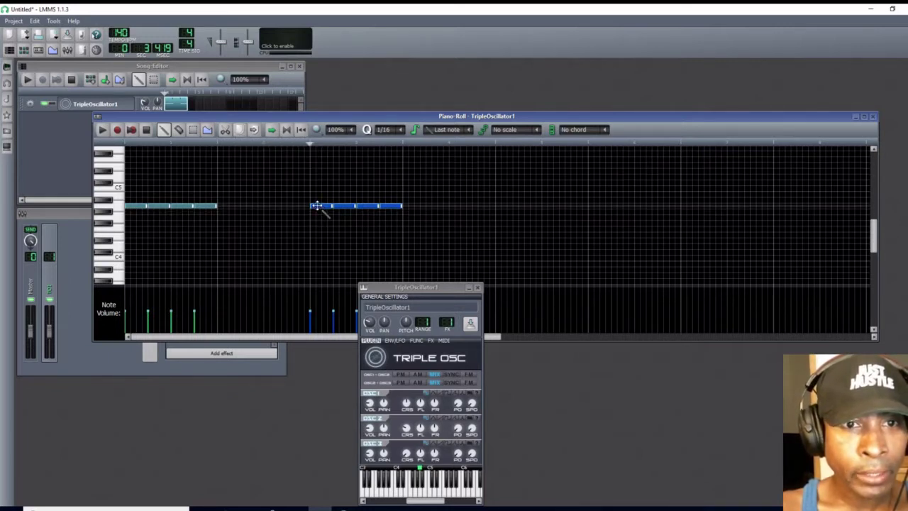
- Erase the four pasted notes in bar 3 and copy the four A4 notes of bar 1
{"action": "left_click_drag", "start_coordinate": [318, 206], "coordinate": [397, 209]}
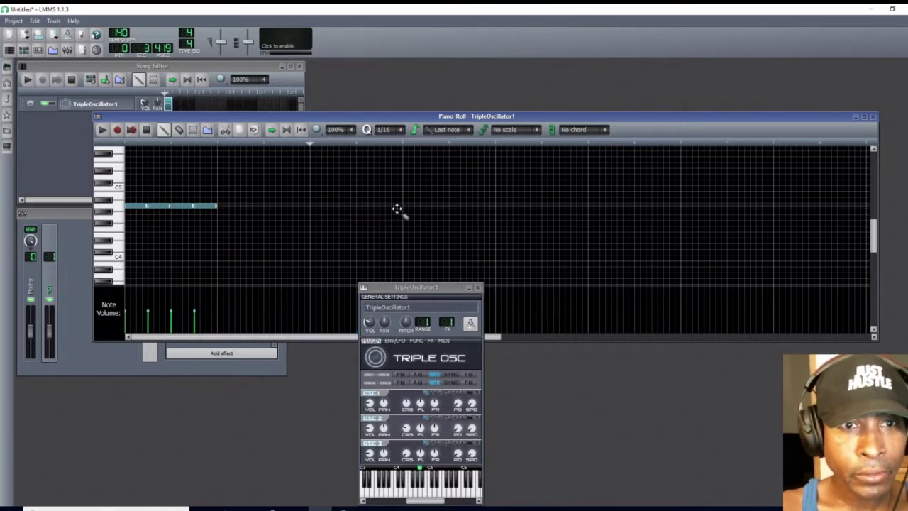
{"action": "left_click", "coordinate": [192, 131]}
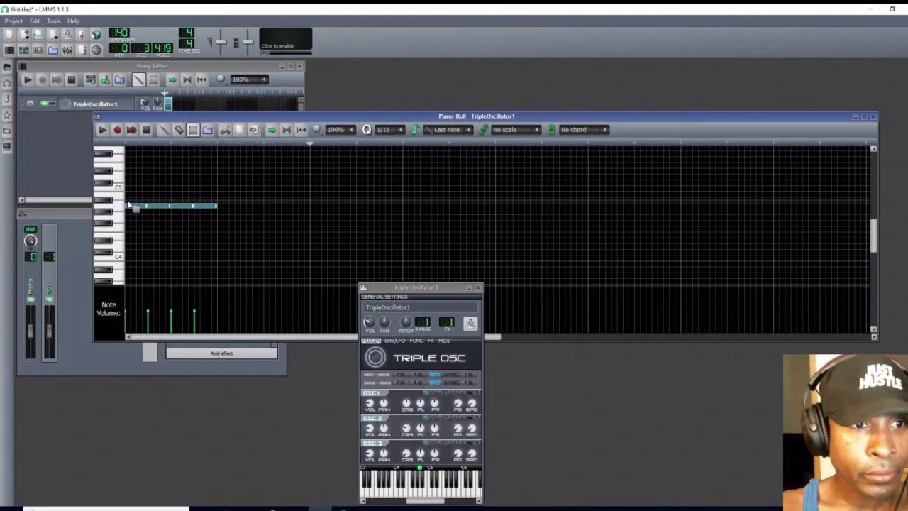
{"action": "left_click_drag", "start_coordinate": [129, 206], "coordinate": [219, 211]}
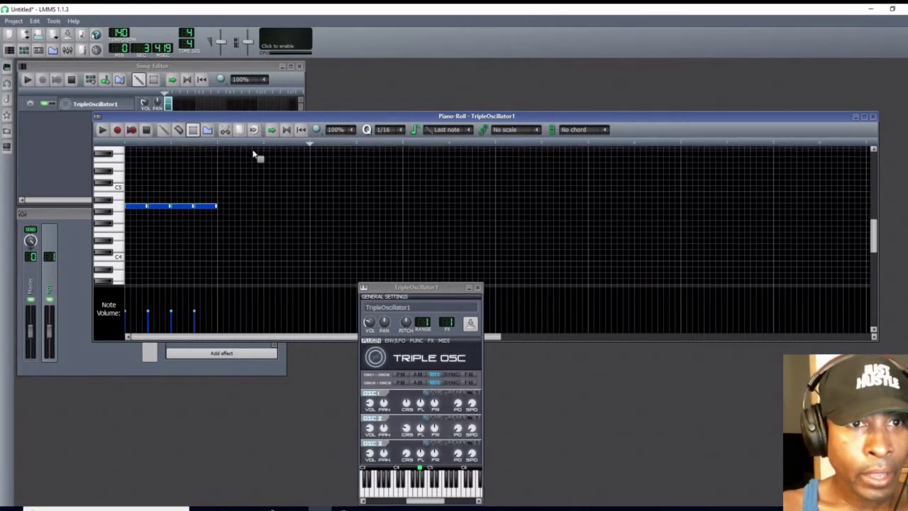
{"action": "left_click", "coordinate": [240, 132]}
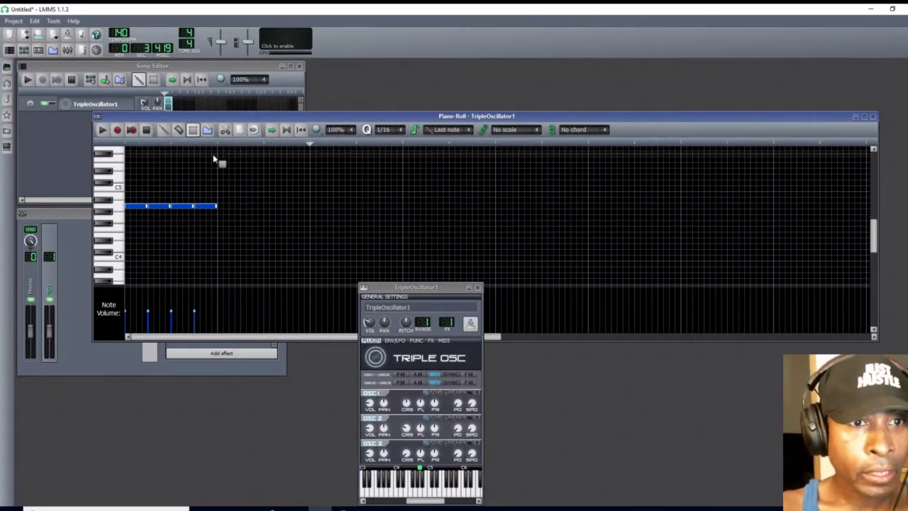
- Paste the copied A4 notes at the start of bar 3 in draw mode, and add and erase a trial C#5 note above them
{"action": "left_click", "coordinate": [163, 131]}
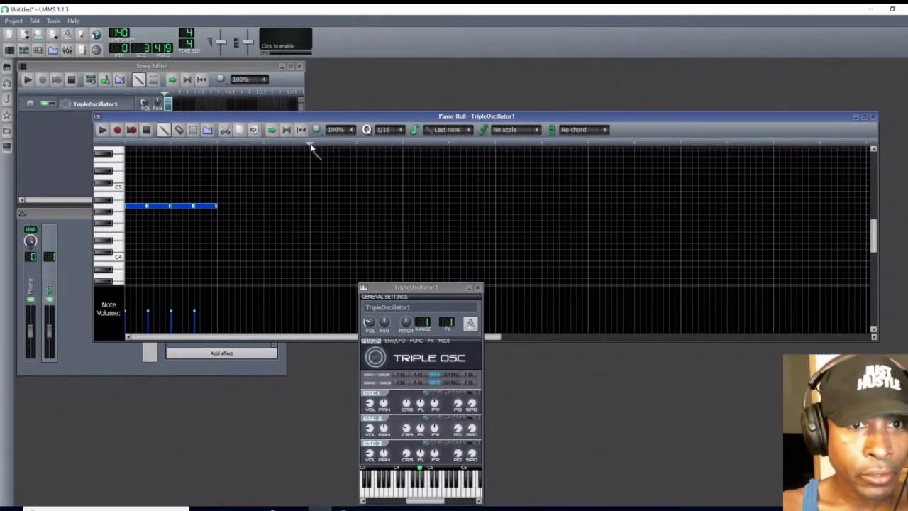
{"action": "left_click_drag", "start_coordinate": [314, 151], "coordinate": [310, 149]}
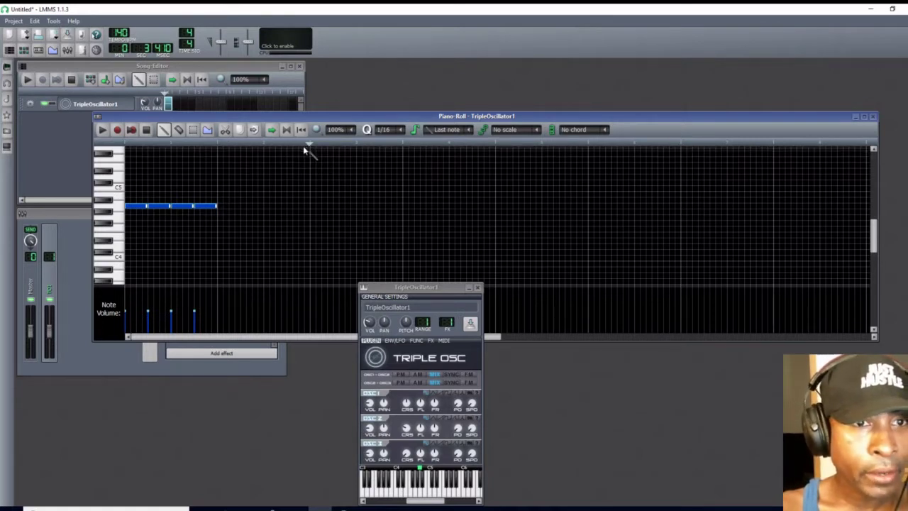
{"action": "left_click", "coordinate": [254, 131]}
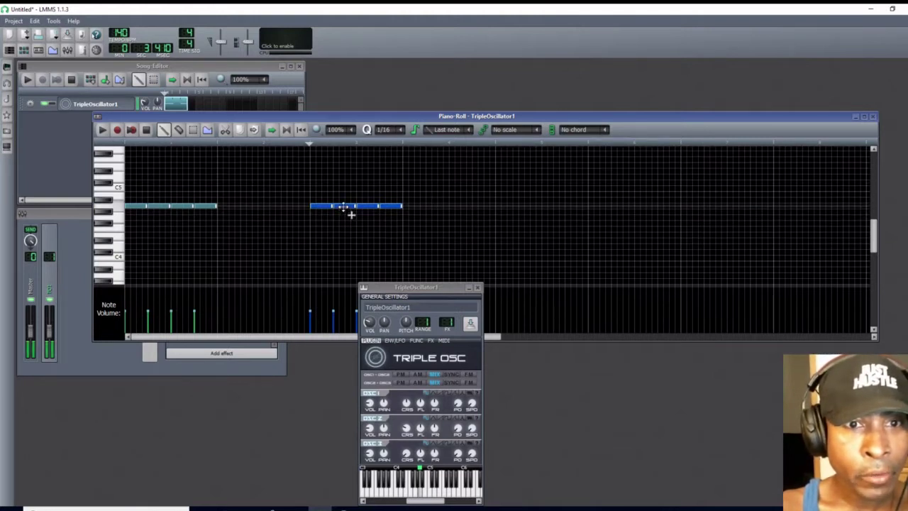
{"action": "mouse_move", "coordinate": [342, 208]}
{"action": "left_mouse_down"}
{"action": "mouse_move", "coordinate": [347, 186]}
{"action": "mouse_move", "coordinate": [440, 190]}
{"action": "mouse_move", "coordinate": [508, 238]}
{"action": "mouse_move", "coordinate": [411, 183]}
{"action": "mouse_move", "coordinate": [348, 209]}
{"action": "left_mouse_up"}
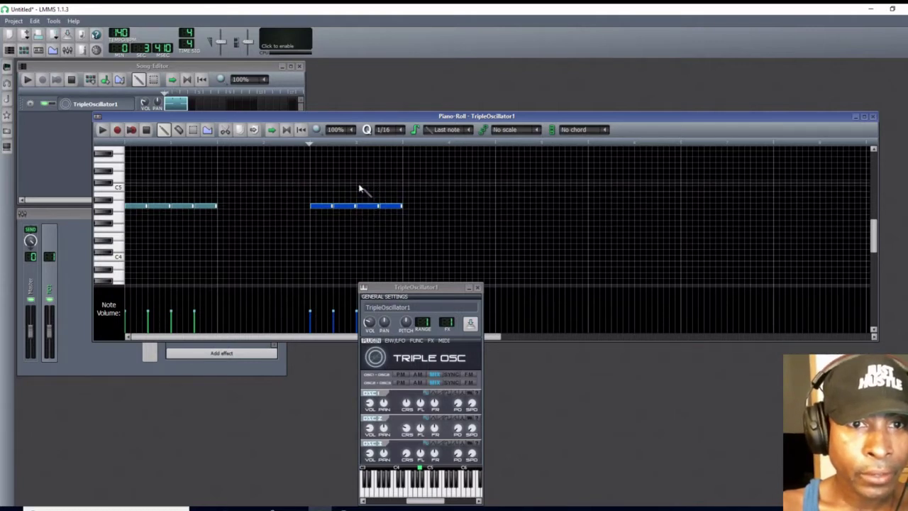
{"action": "left_click", "coordinate": [359, 184]}
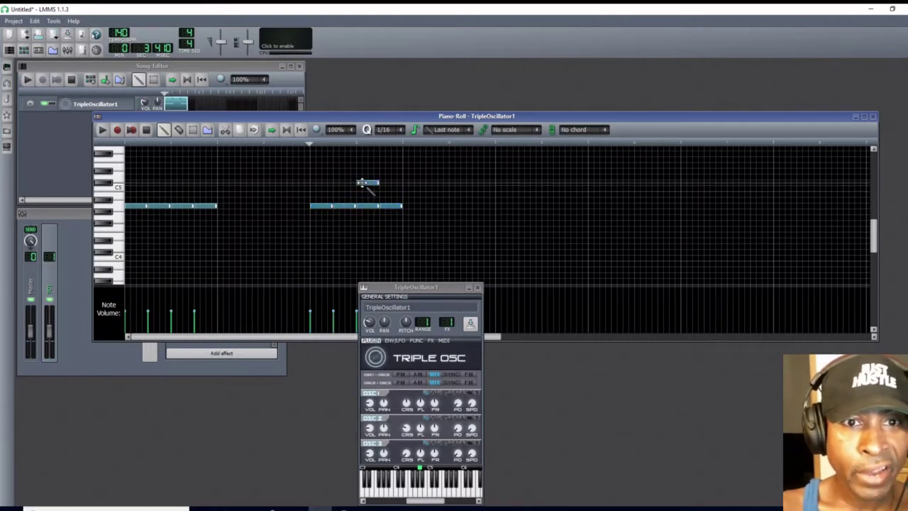
{"action": "right_click", "coordinate": [362, 183]}
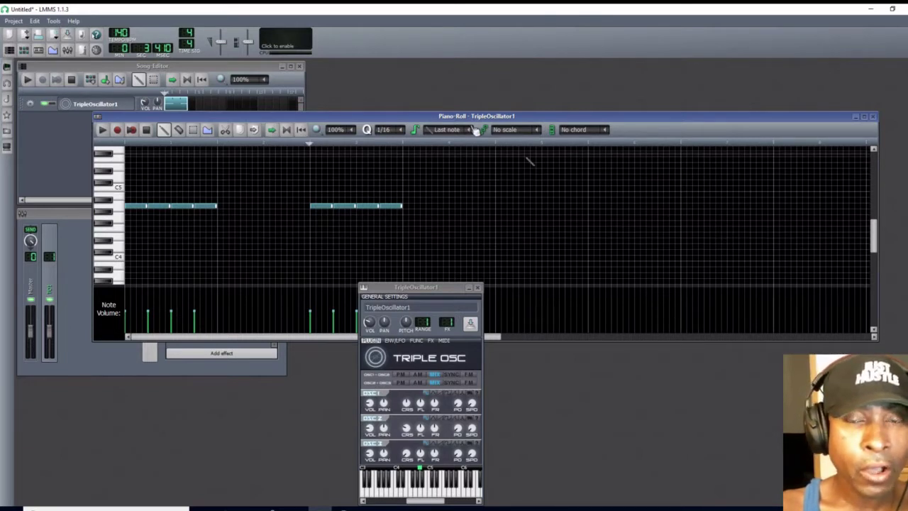
- Shift the Piano-Roll window slightly and place the TripleOscillator1 window over its lower edge, clear of the notes
{"action": "left_click_drag", "start_coordinate": [462, 116], "coordinate": [433, 120]}
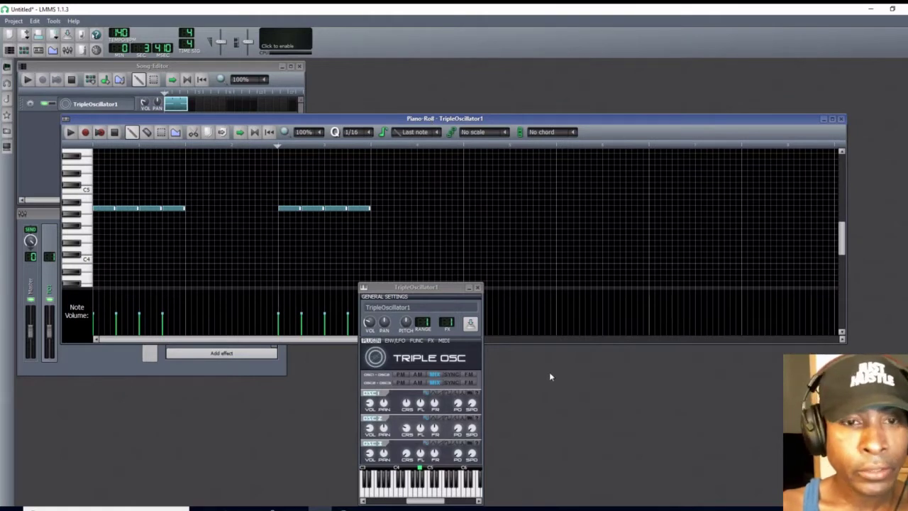
{"action": "left_click_drag", "start_coordinate": [412, 293], "coordinate": [596, 106]}
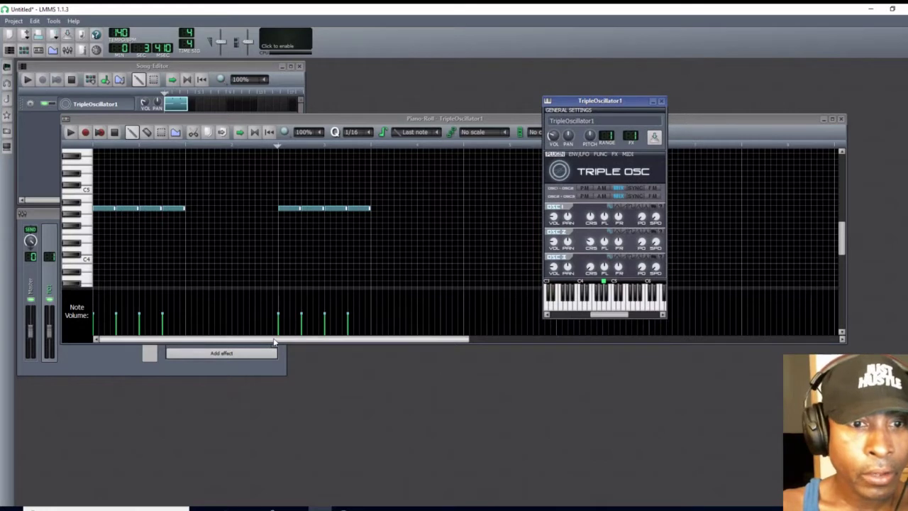
{"action": "left_click_drag", "start_coordinate": [275, 339], "coordinate": [248, 339]}
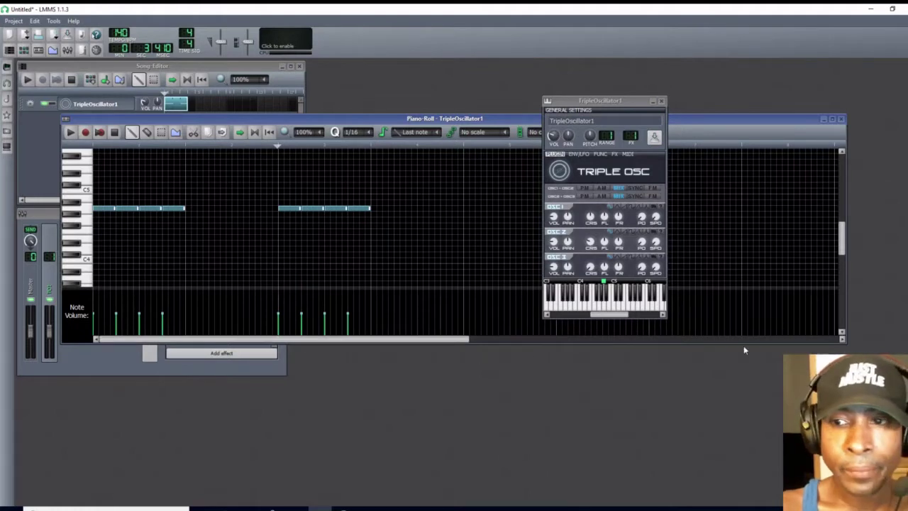
{"action": "mouse_move", "coordinate": [845, 240]}
{"action": "left_mouse_down"}
{"action": "mouse_move", "coordinate": [843, 231]}
{"action": "mouse_move", "coordinate": [842, 256]}
{"action": "mouse_move", "coordinate": [842, 239]}
{"action": "left_mouse_up"}
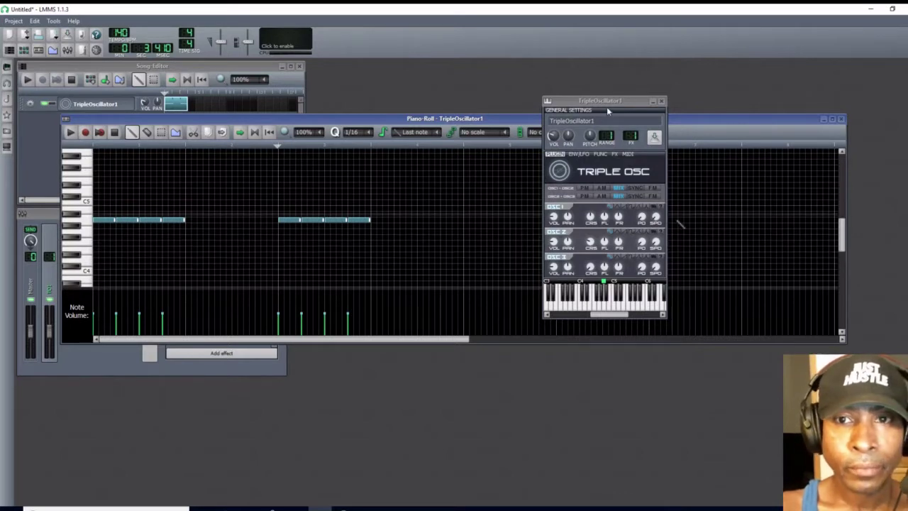
{"action": "left_click_drag", "start_coordinate": [605, 102], "coordinate": [529, 281]}
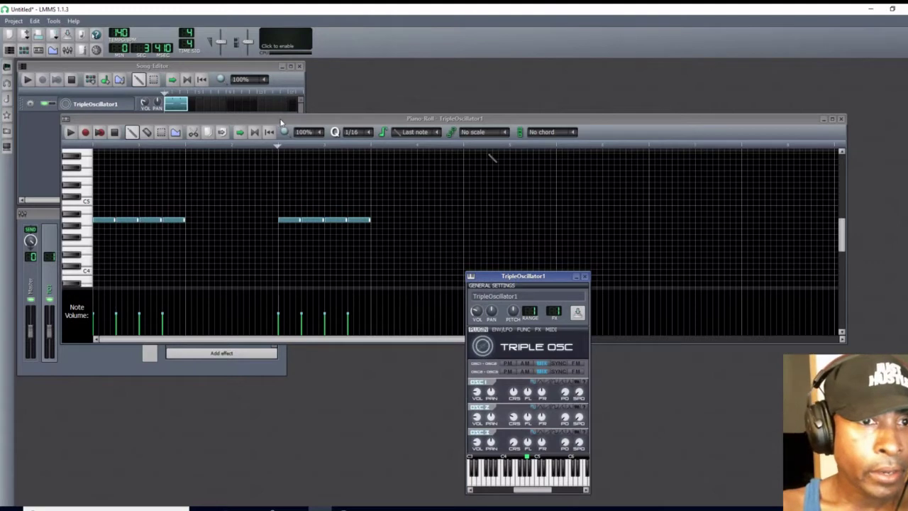
- Shift the Piano-Roll window, and move the fourth A4 notes of bars 1 and 3 to beats 1 and 3 of bar 2
{"action": "left_click_drag", "start_coordinate": [277, 122], "coordinate": [337, 112]}
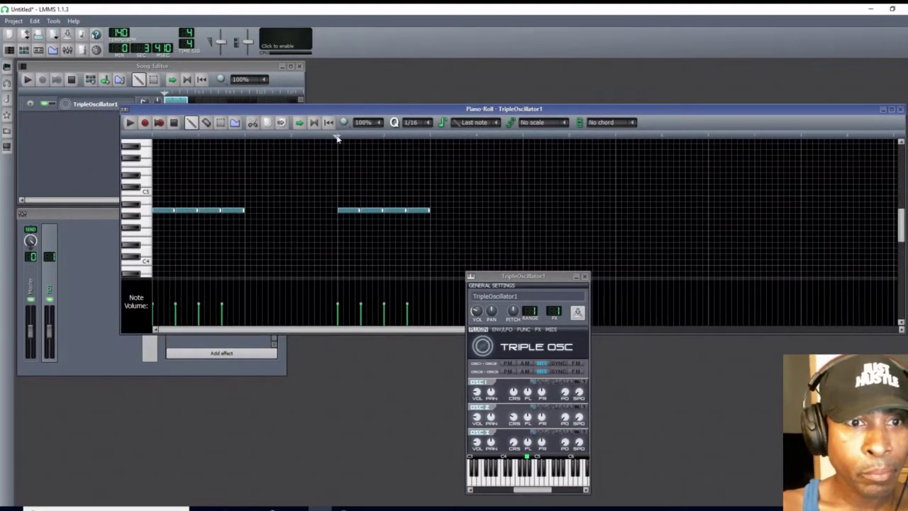
{"action": "left_click_drag", "start_coordinate": [234, 211], "coordinate": [263, 215]}
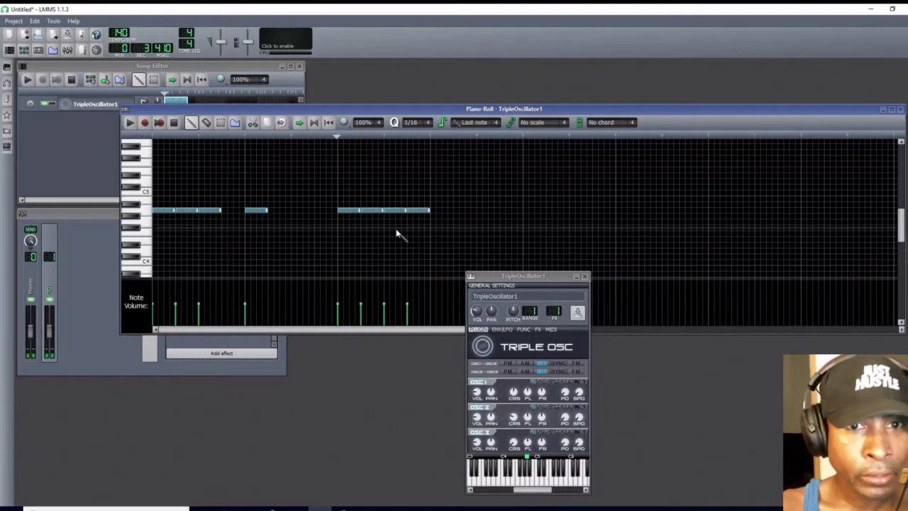
{"action": "left_click_drag", "start_coordinate": [421, 211], "coordinate": [306, 215]}
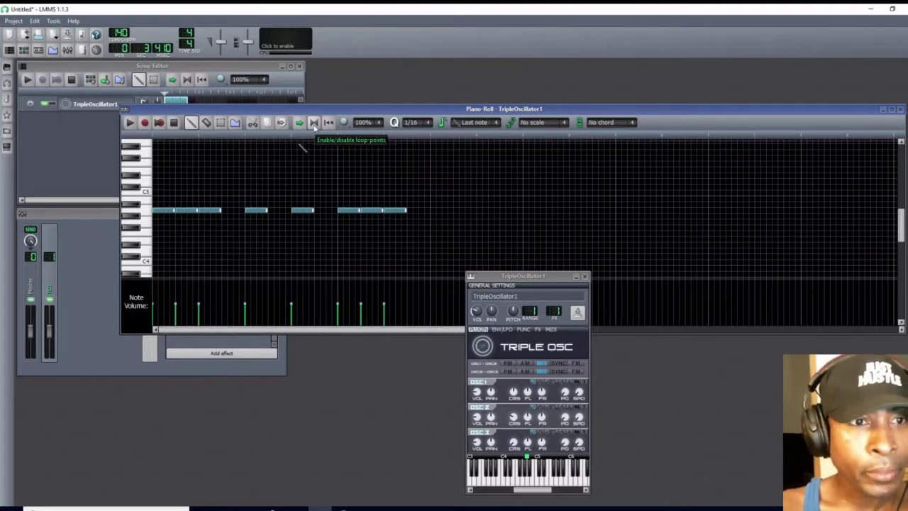
- Enable the piano roll's loop points and audition the pattern from the start of bar 1
{"action": "left_click", "coordinate": [314, 126]}
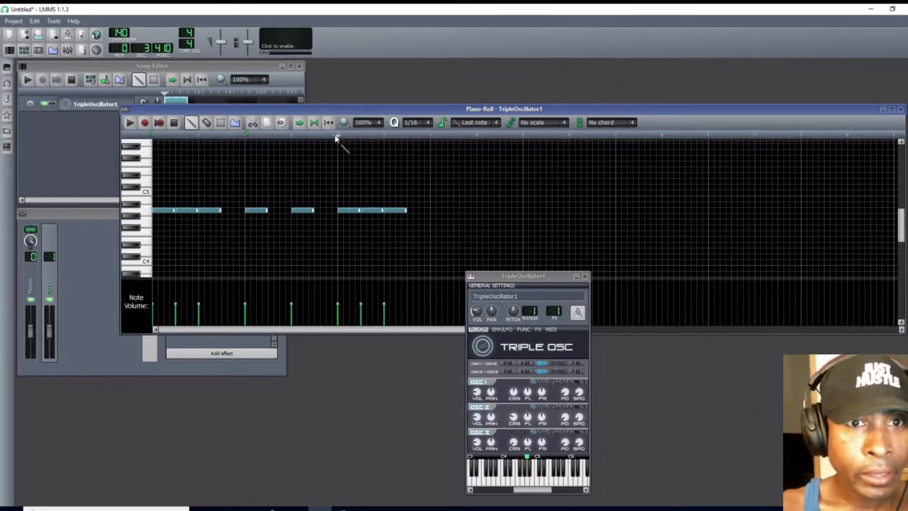
{"action": "left_click", "coordinate": [157, 134]}
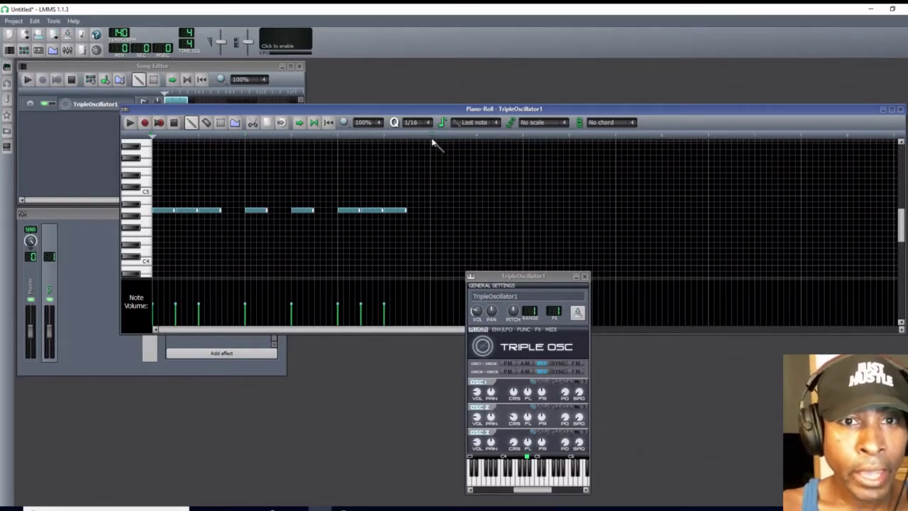
{"action": "left_click", "coordinate": [130, 124]}
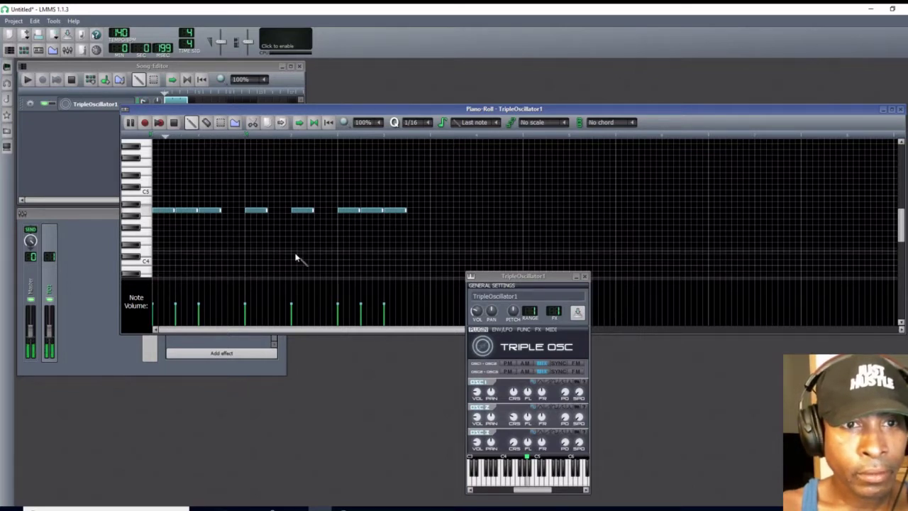
{"action": "left_click", "coordinate": [175, 124]}
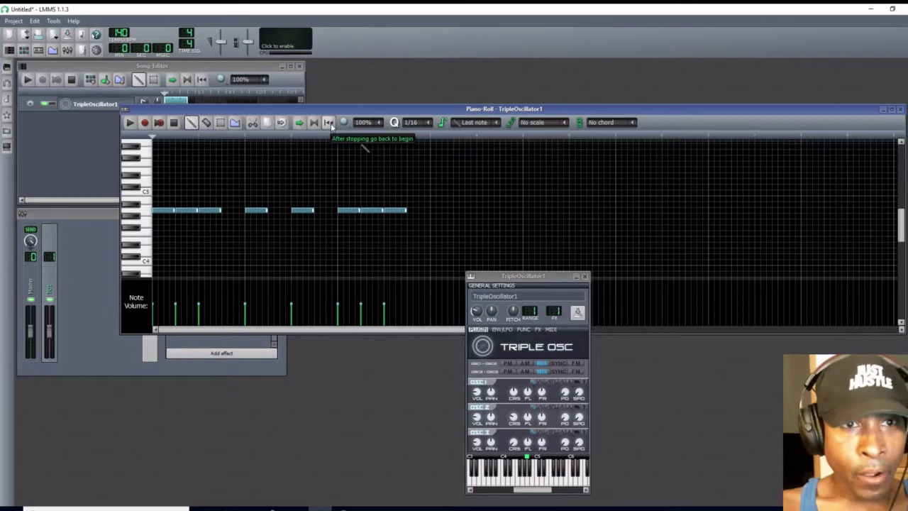
- Scrub the playhead from bar 1 to bar 3, and test playback and the playhead's after-stopping behaviour
{"action": "left_click", "coordinate": [158, 136]}
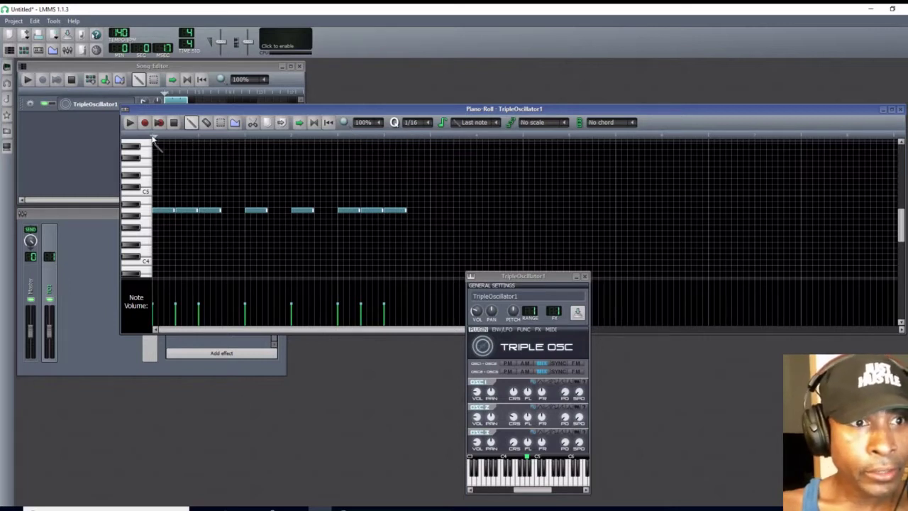
{"action": "mouse_move", "coordinate": [205, 145]}
{"action": "left_mouse_down"}
{"action": "mouse_move", "coordinate": [758, 148]}
{"action": "mouse_move", "coordinate": [397, 156]}
{"action": "mouse_move", "coordinate": [402, 166]}
{"action": "left_mouse_up"}
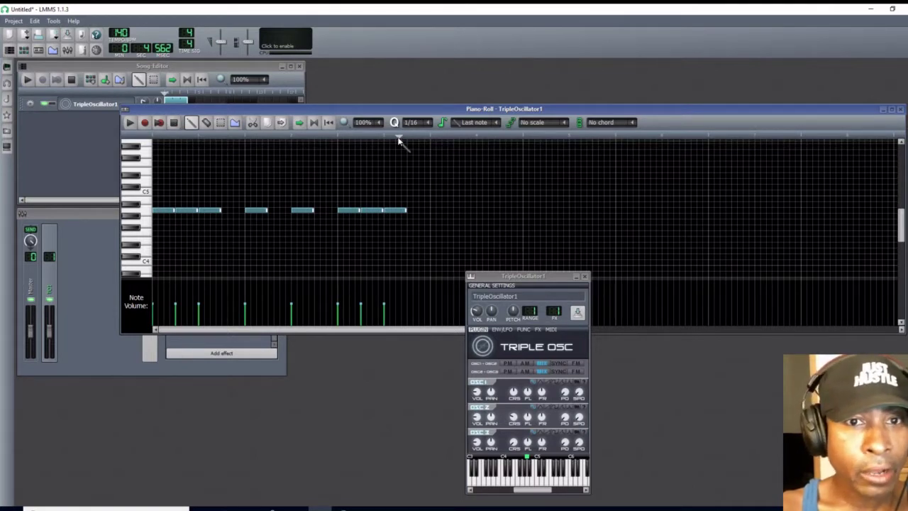
{"action": "left_click", "coordinate": [130, 122]}
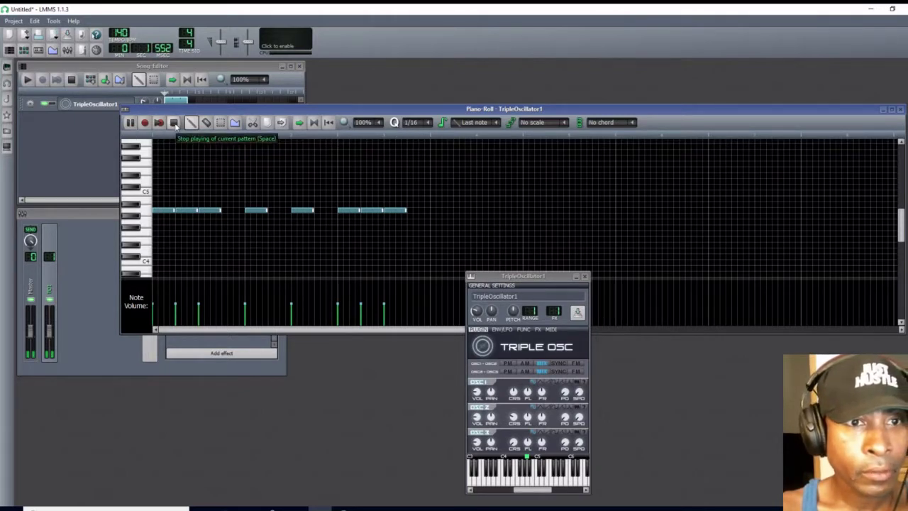
{"action": "left_click", "coordinate": [175, 123]}
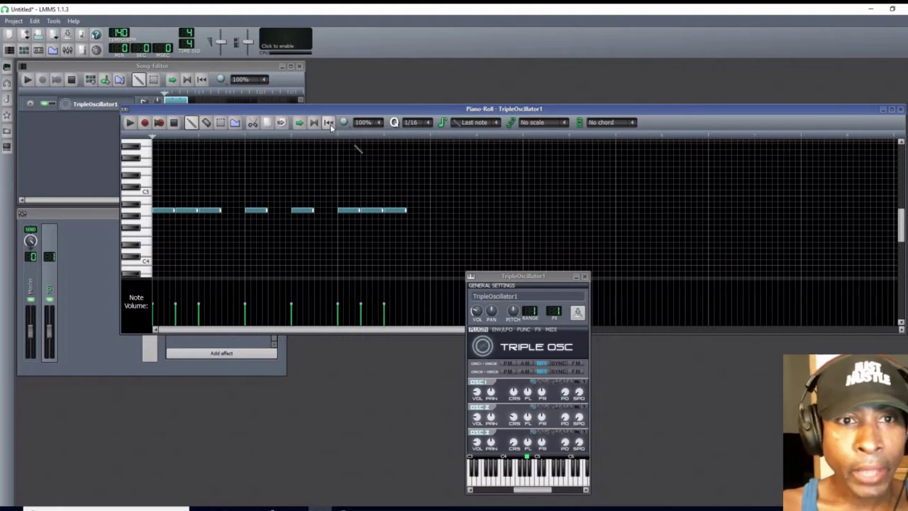
{"action": "left_click", "coordinate": [329, 124]}
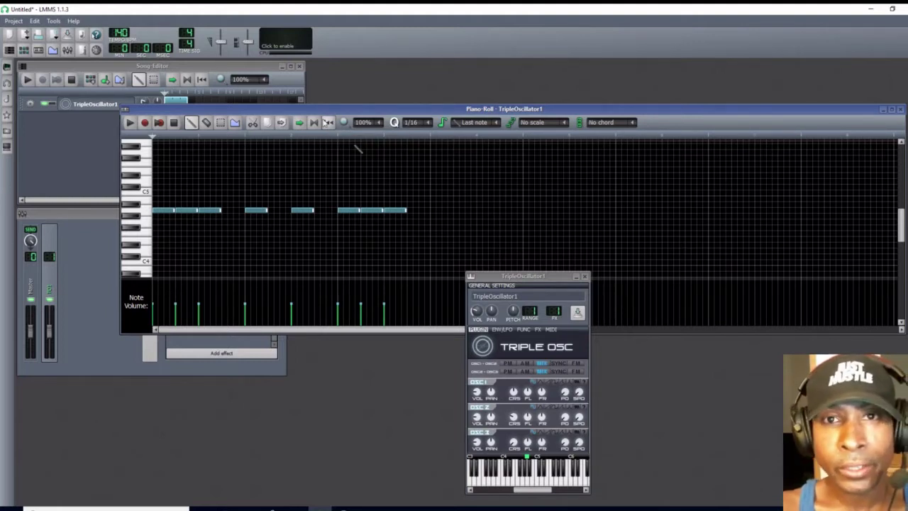
- View the piano roll at 25% and 800% zoom, return it to 100%, and shift its window to the side
{"action": "left_click", "coordinate": [381, 123]}
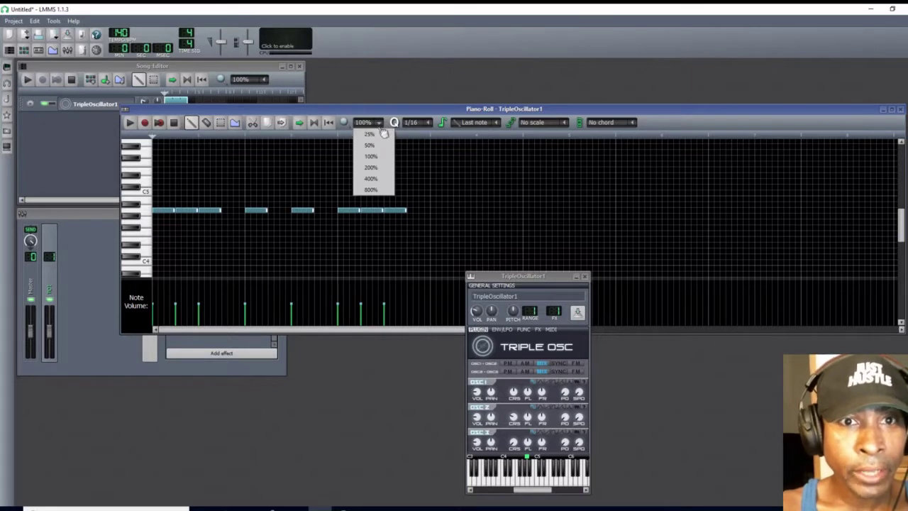
{"action": "left_click", "coordinate": [370, 134]}
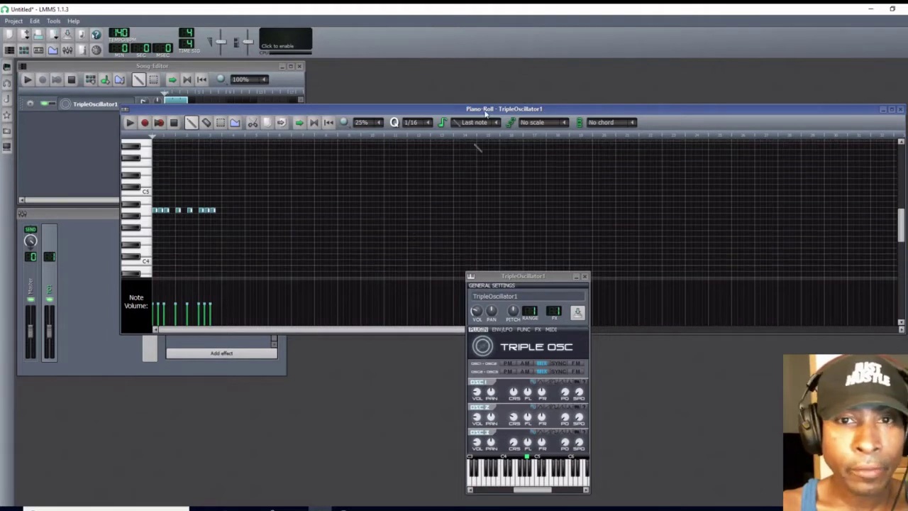
{"action": "left_click_drag", "start_coordinate": [491, 110], "coordinate": [425, 108]}
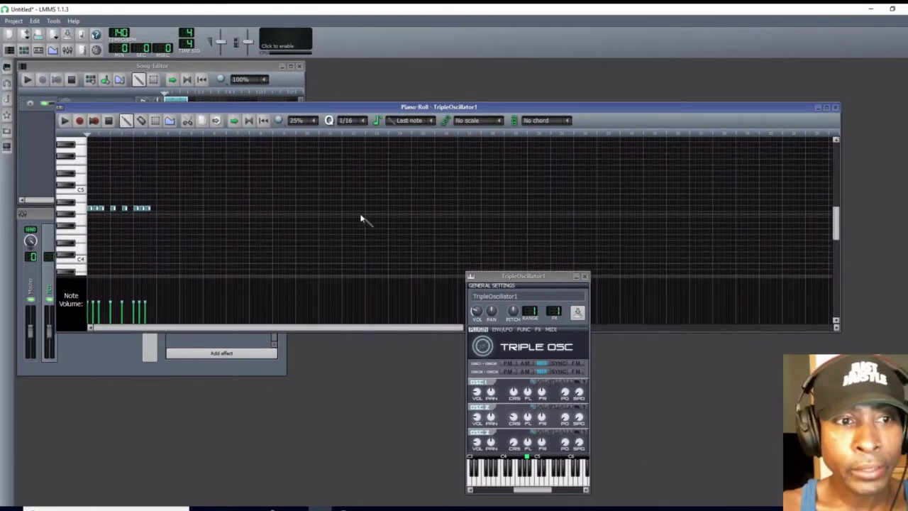
{"action": "left_click", "coordinate": [317, 123]}
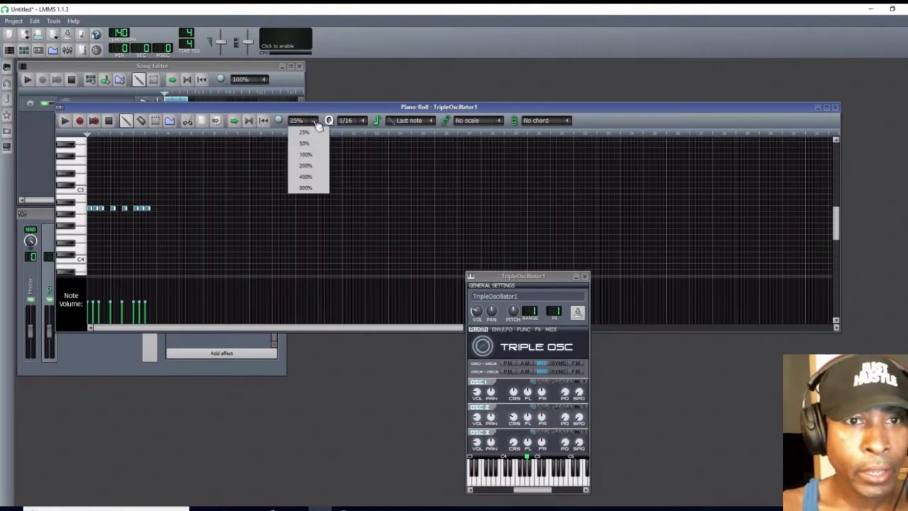
{"action": "left_click", "coordinate": [307, 188]}
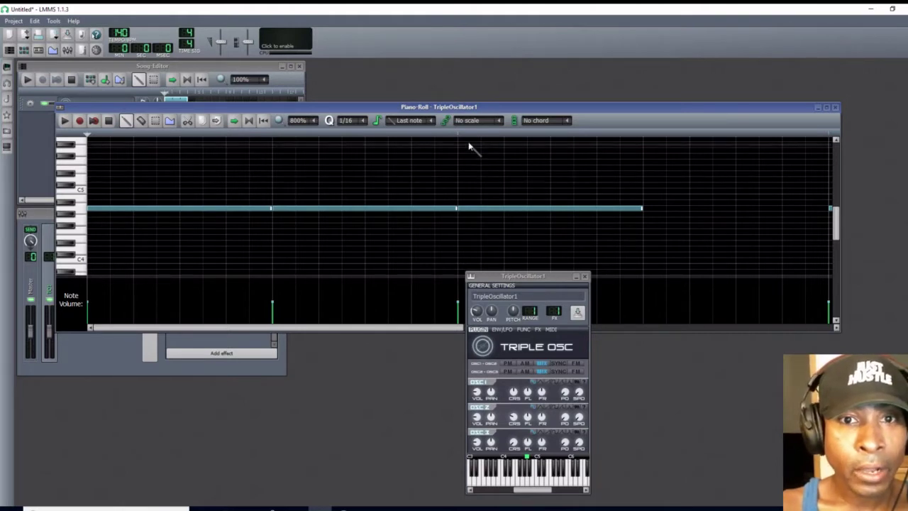
{"action": "left_click", "coordinate": [314, 122]}
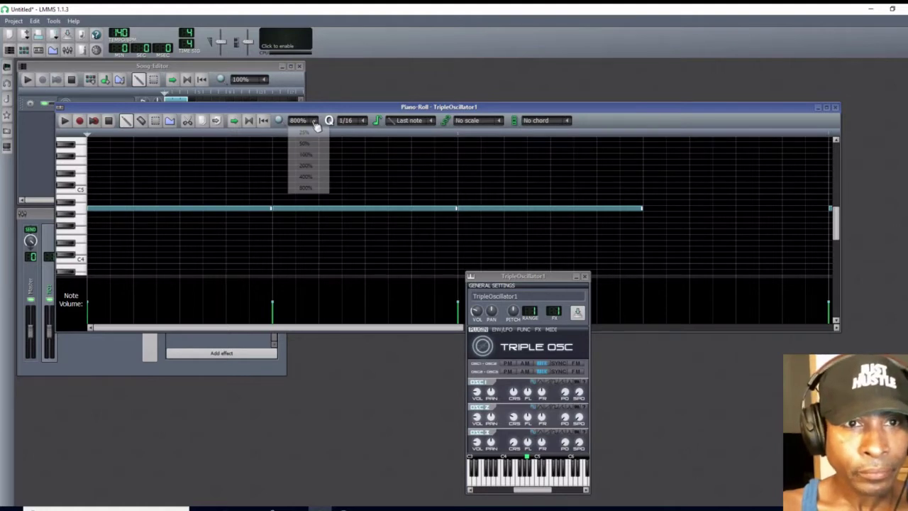
{"action": "left_click", "coordinate": [316, 155]}
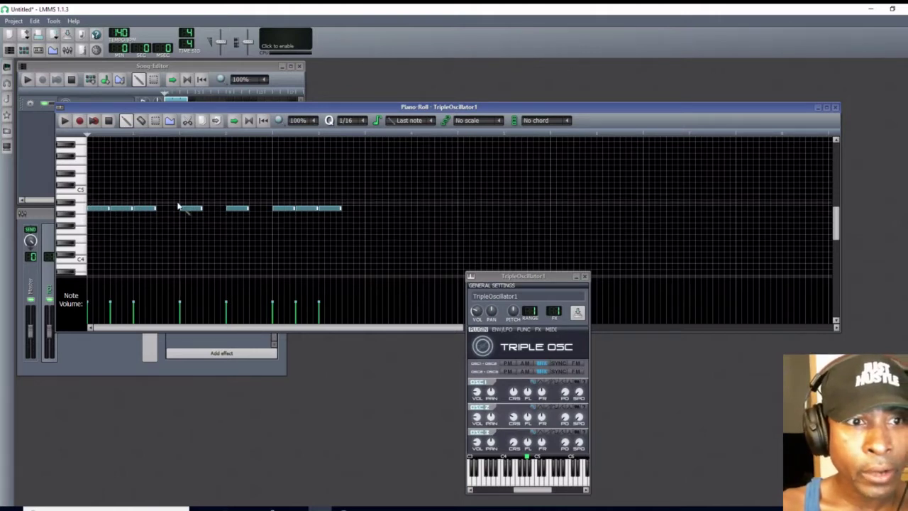
- Add a trial C5 note at the start of bar 1 and shorten it to 1/16
{"action": "left_click", "coordinate": [93, 191]}
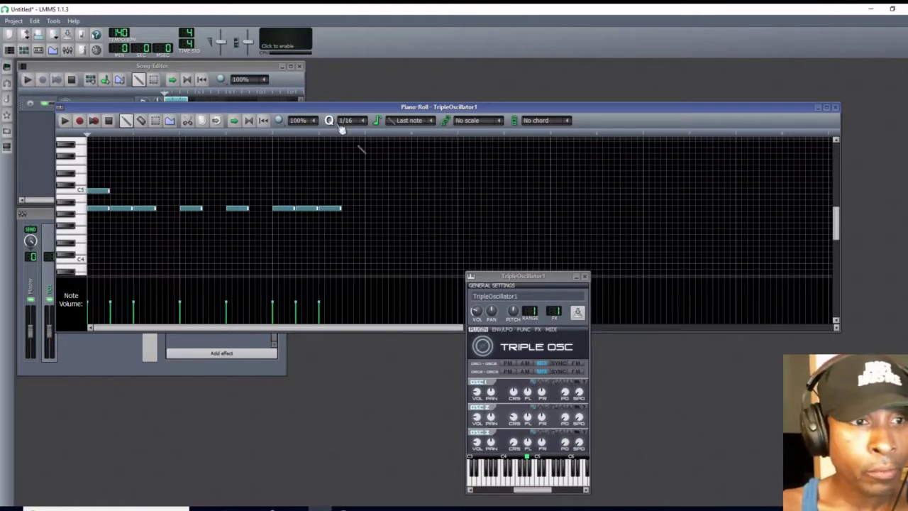
{"action": "left_click", "coordinate": [110, 192]}
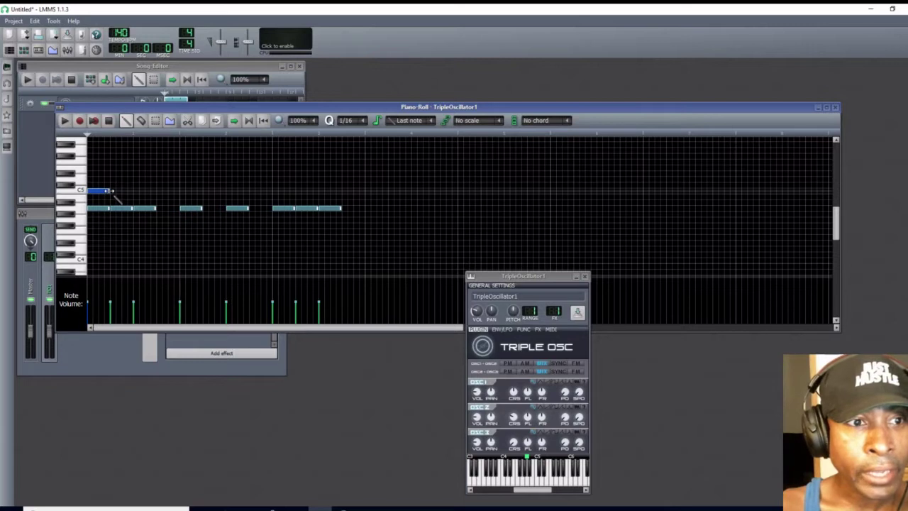
{"action": "left_click_drag", "start_coordinate": [112, 192], "coordinate": [90, 192]}
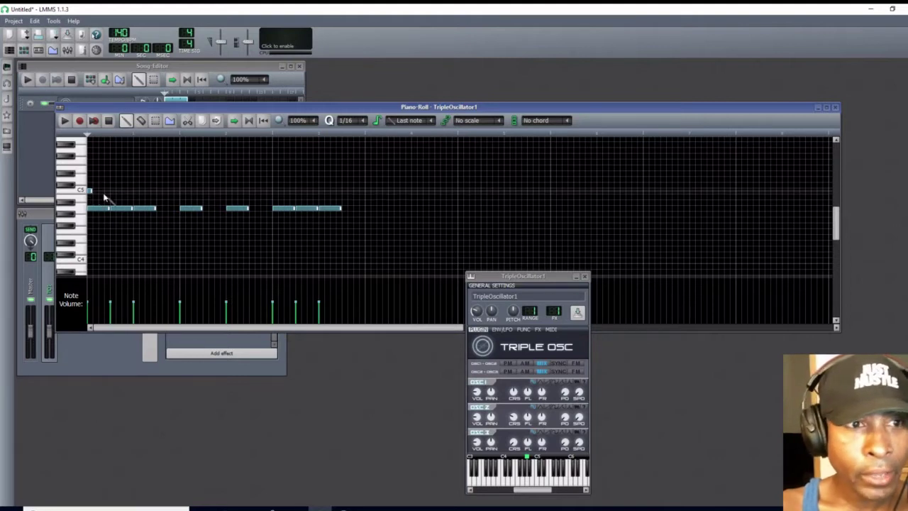
- Add an A4 note on beat 4 of bar 1, lengthened to a quarter, and A4 quarter notes on beats 1 and 3 of bar 4
{"action": "left_click", "coordinate": [159, 207]}
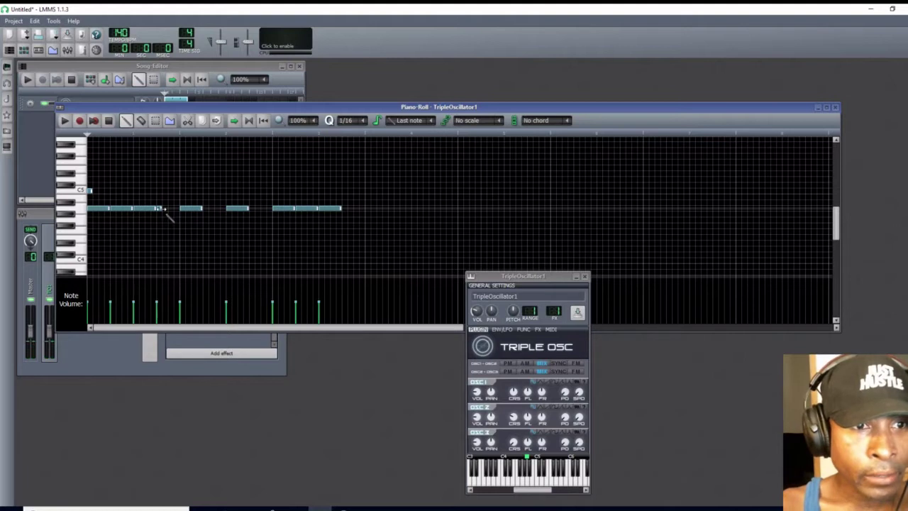
{"action": "left_click_drag", "start_coordinate": [162, 208], "coordinate": [187, 214]}
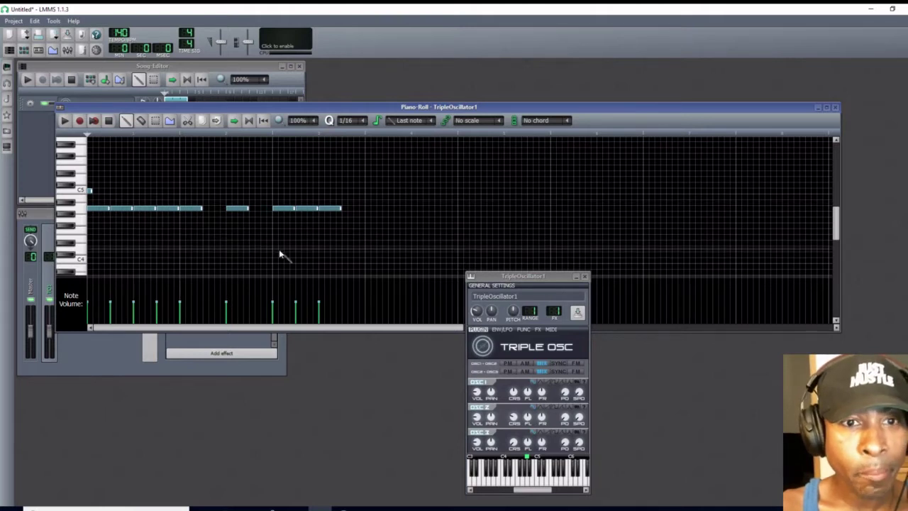
{"action": "left_click", "coordinate": [367, 208]}
{"action": "left_click", "coordinate": [414, 208]}
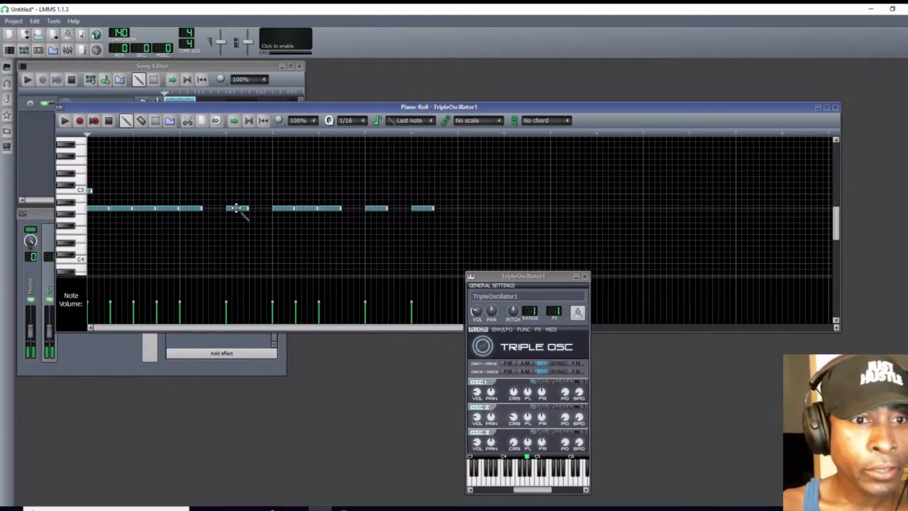
- Add a trial D5 quarter note on beat 3 of bar 2 and a 1/16 D#5 at bar 1, and check the note length options
{"action": "left_click", "coordinate": [229, 179]}
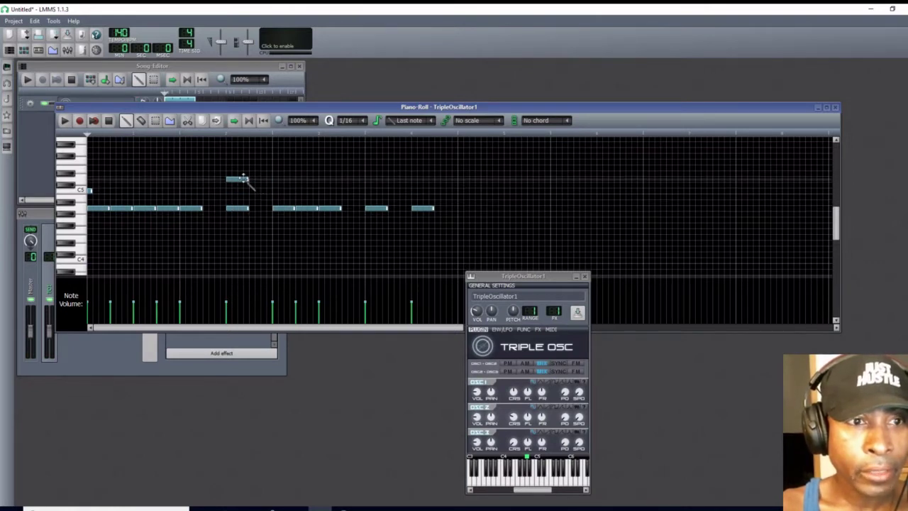
{"action": "left_click", "coordinate": [83, 189]}
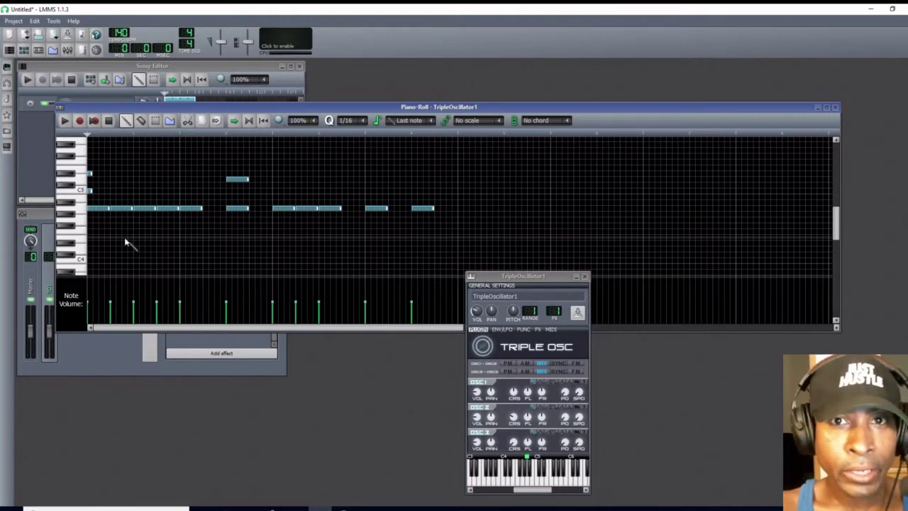
{"action": "left_click", "coordinate": [434, 123]}
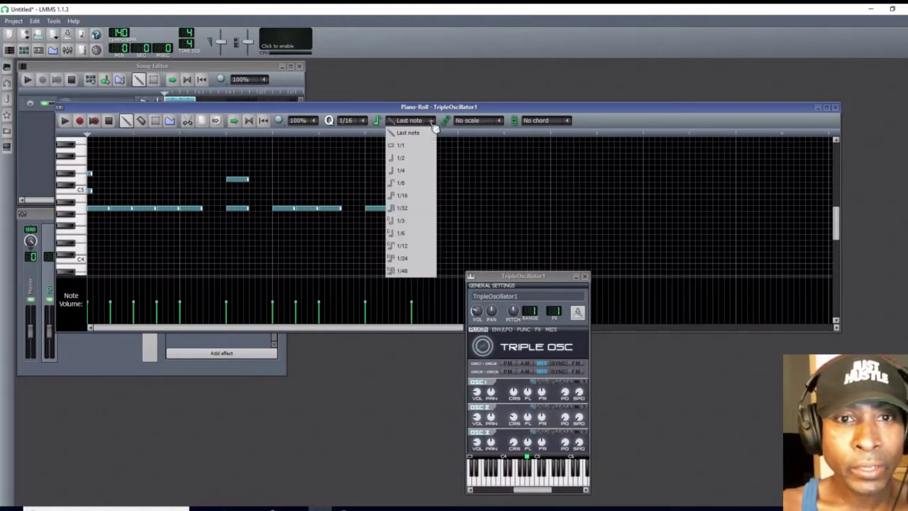
{"action": "left_click", "coordinate": [409, 87]}
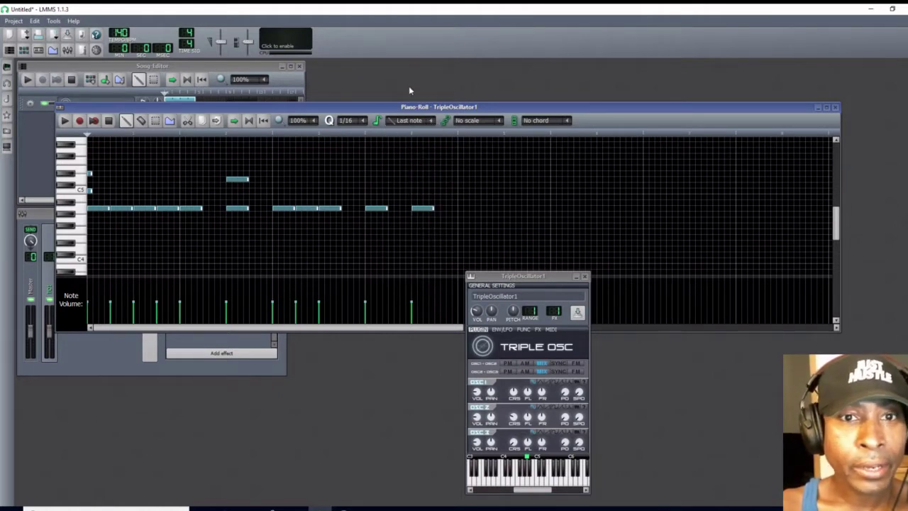
{"action": "left_click", "coordinate": [247, 180]}
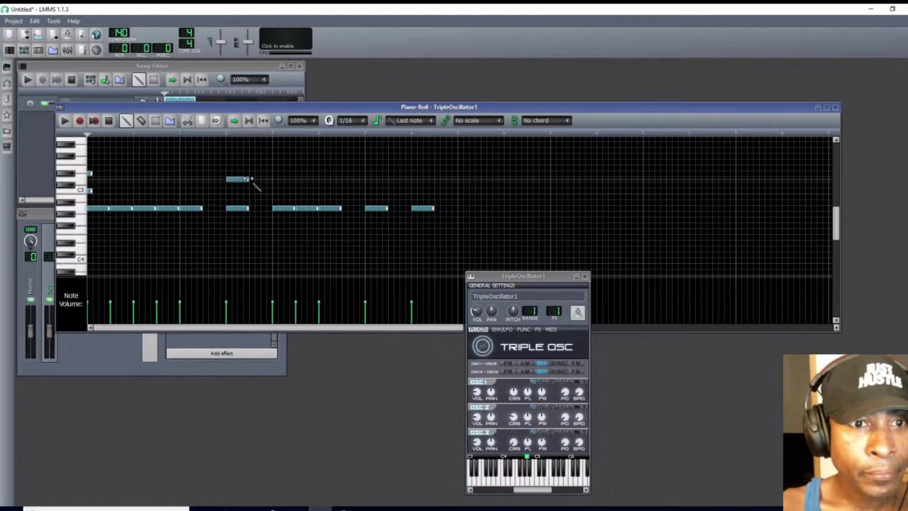
{"action": "mouse_move", "coordinate": [249, 181]}
{"action": "left_mouse_down"}
{"action": "mouse_move", "coordinate": [229, 178]}
{"action": "mouse_move", "coordinate": [276, 189]}
{"action": "mouse_move", "coordinate": [241, 187]}
{"action": "mouse_move", "coordinate": [250, 194]}
{"action": "left_mouse_up"}
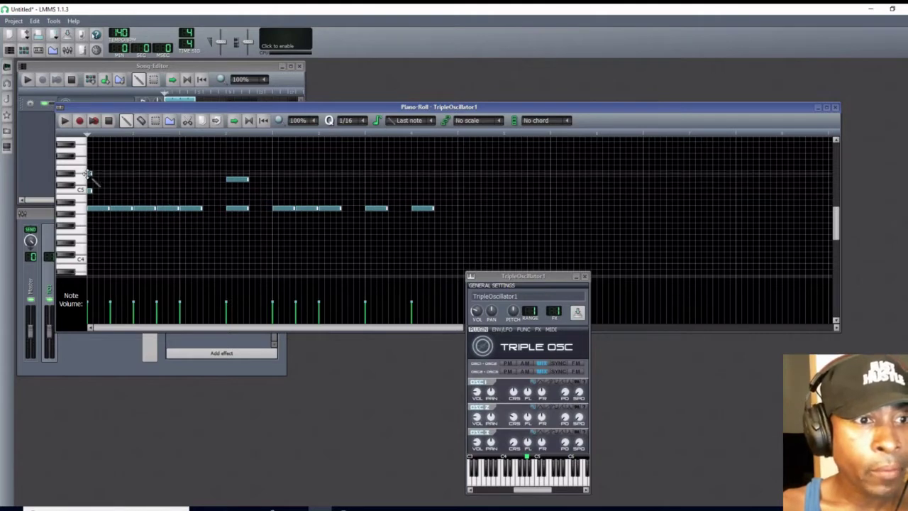
- Place three trial G5 notes of 1/16 length across bar 2 using the last note length
{"action": "left_click", "coordinate": [200, 150]}
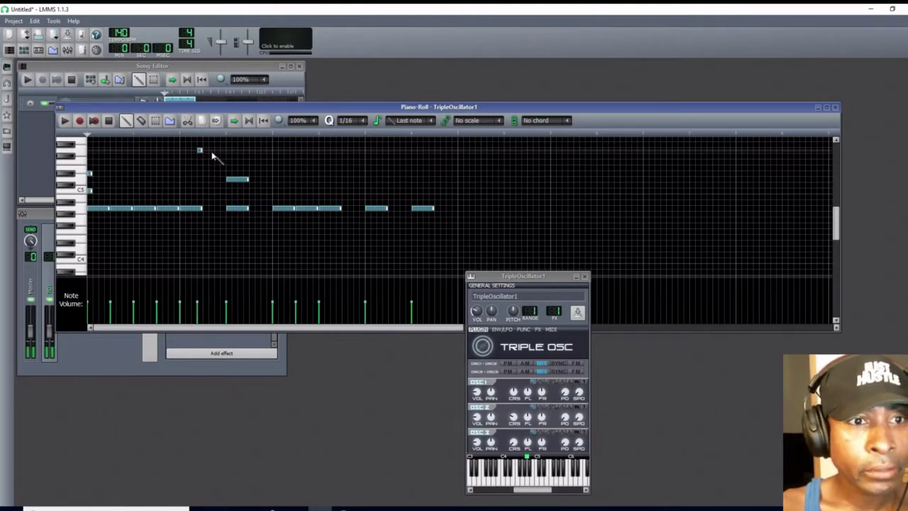
{"action": "left_click", "coordinate": [210, 149]}
{"action": "left_click", "coordinate": [252, 150]}
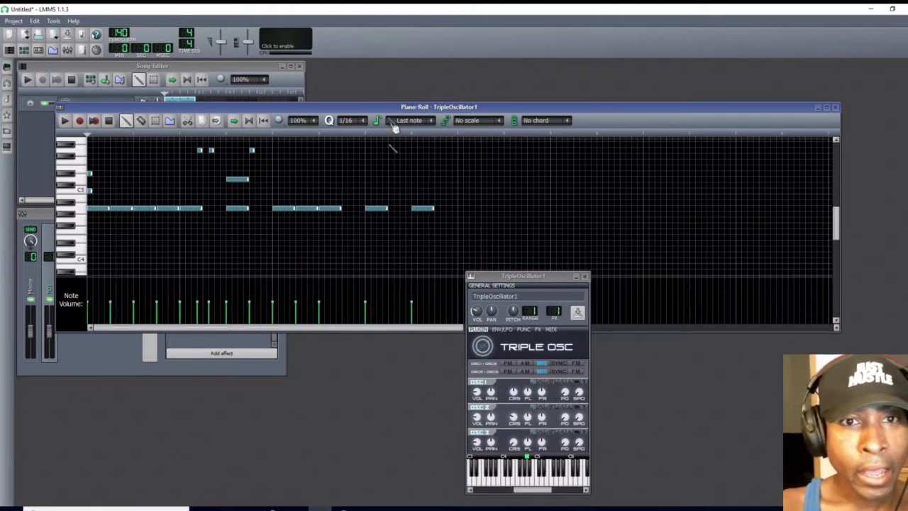
- Erase the trial notes above the A4 row in bars 1 and 2
{"action": "right_click", "coordinate": [237, 179]}
{"action": "right_click", "coordinate": [252, 150]}
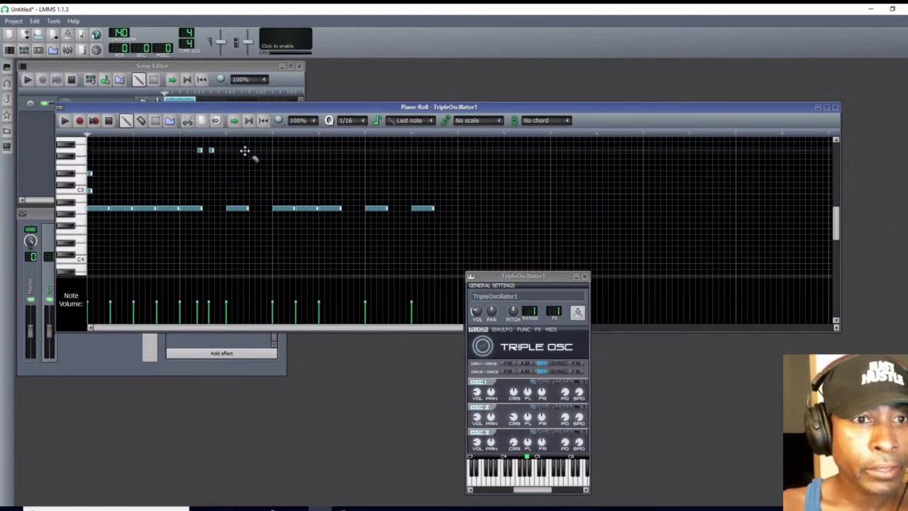
{"action": "right_click", "coordinate": [211, 150]}
{"action": "right_click", "coordinate": [199, 149]}
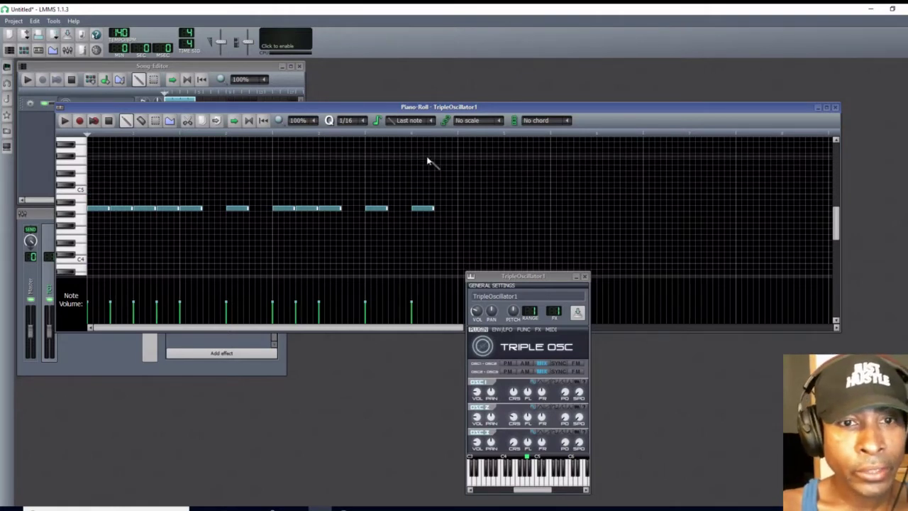
- Choose the Major scale and mark it across the piano roll with A4 as the root
{"action": "left_click", "coordinate": [501, 122]}
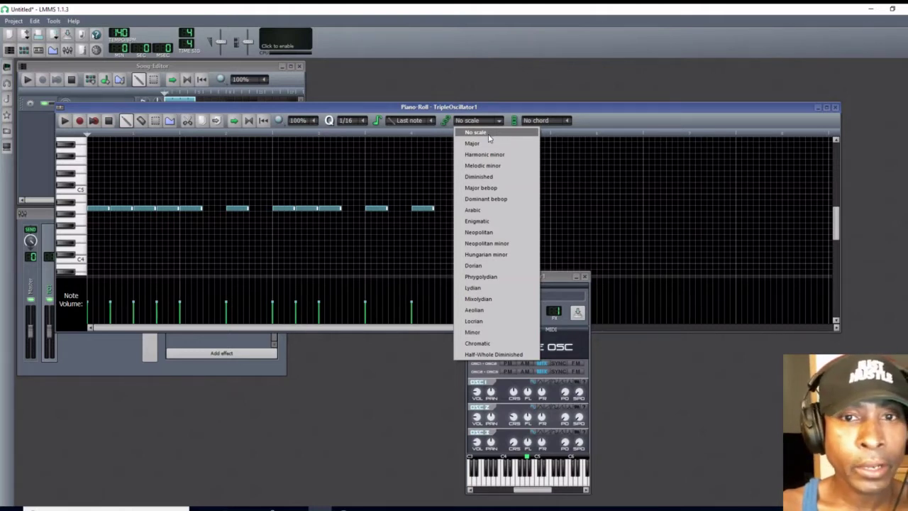
{"action": "left_click", "coordinate": [485, 144]}
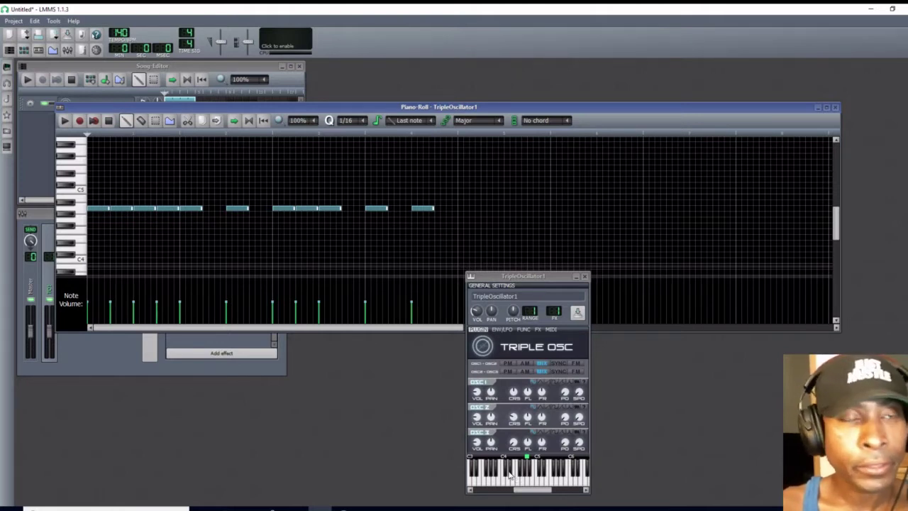
{"action": "right_click", "coordinate": [81, 211]}
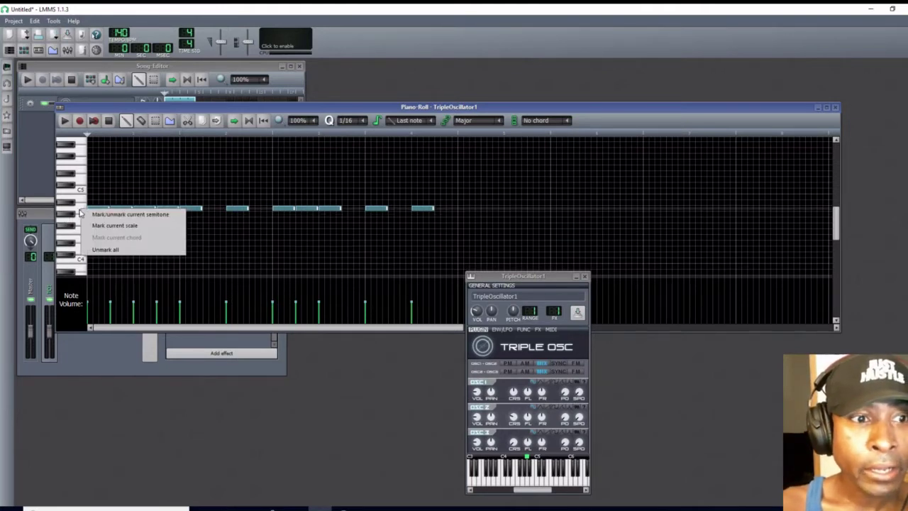
{"action": "left_click", "coordinate": [97, 225]}
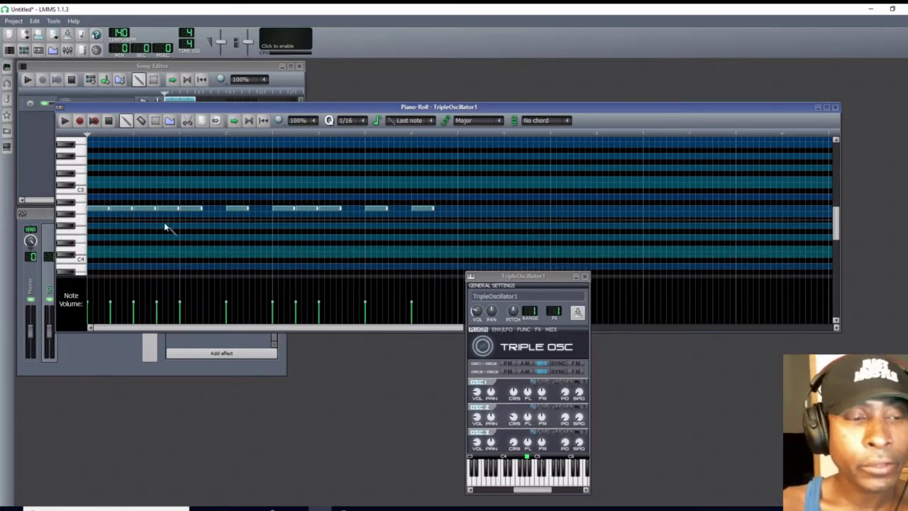
- Fill the gaps in the A4 row with quarter notes on beats 2 and 4 of bar 2, beat 4 of bar 3, and beats 2 and 4 of bar 4
{"action": "left_click", "coordinate": [217, 208]}
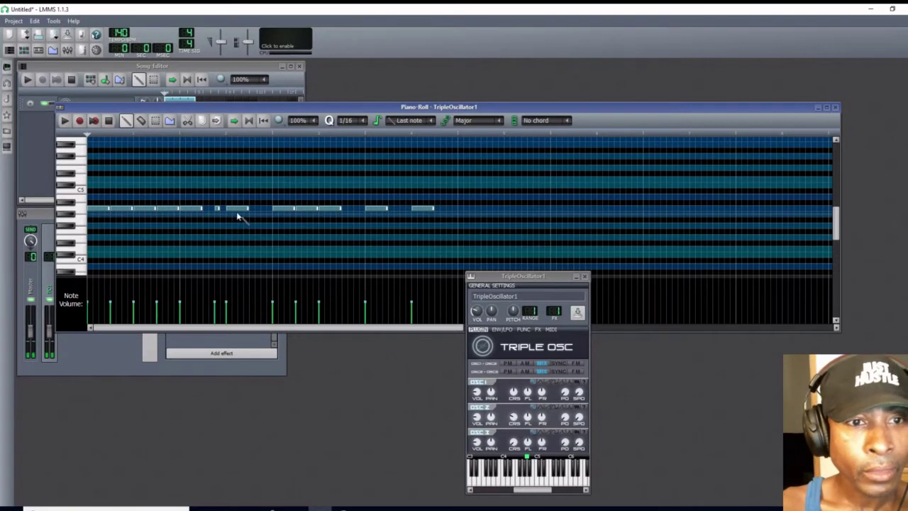
{"action": "right_click", "coordinate": [219, 208]}
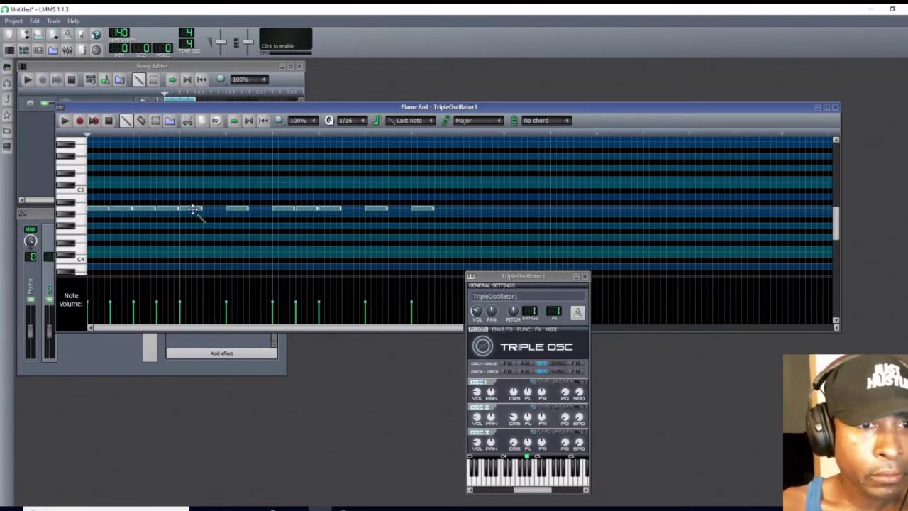
{"action": "left_click", "coordinate": [206, 209]}
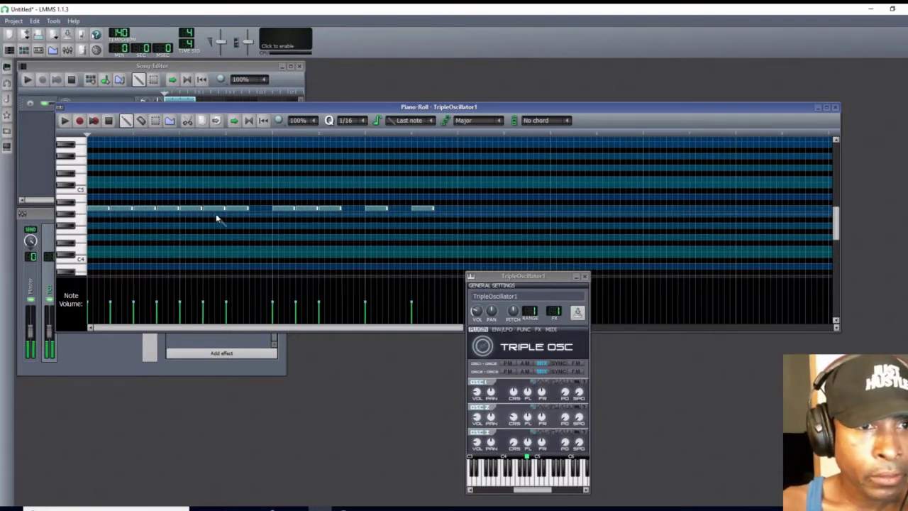
{"action": "left_click", "coordinate": [254, 210]}
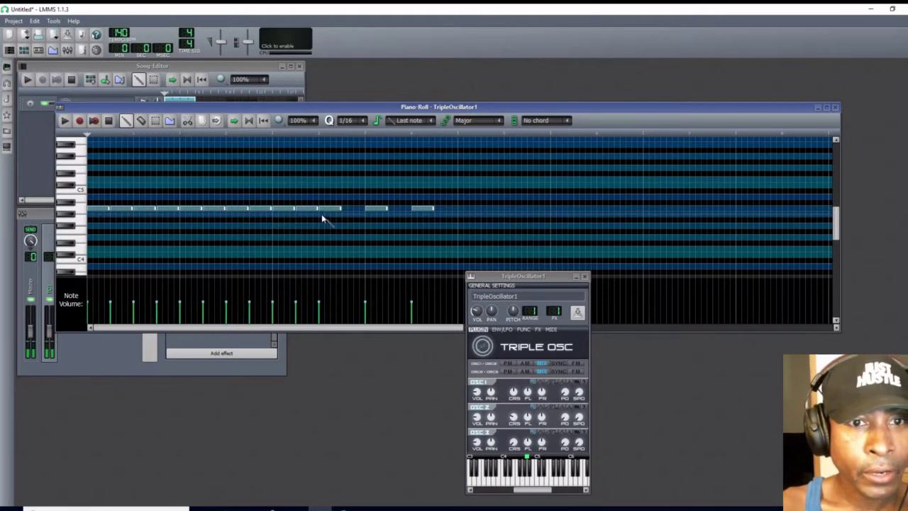
{"action": "left_click", "coordinate": [344, 208]}
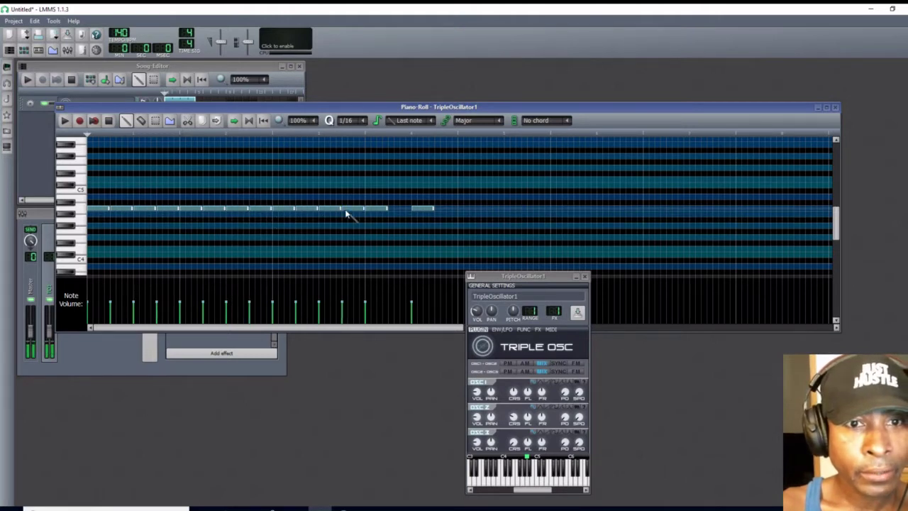
{"action": "left_click", "coordinate": [391, 209]}
{"action": "left_click", "coordinate": [437, 208]}
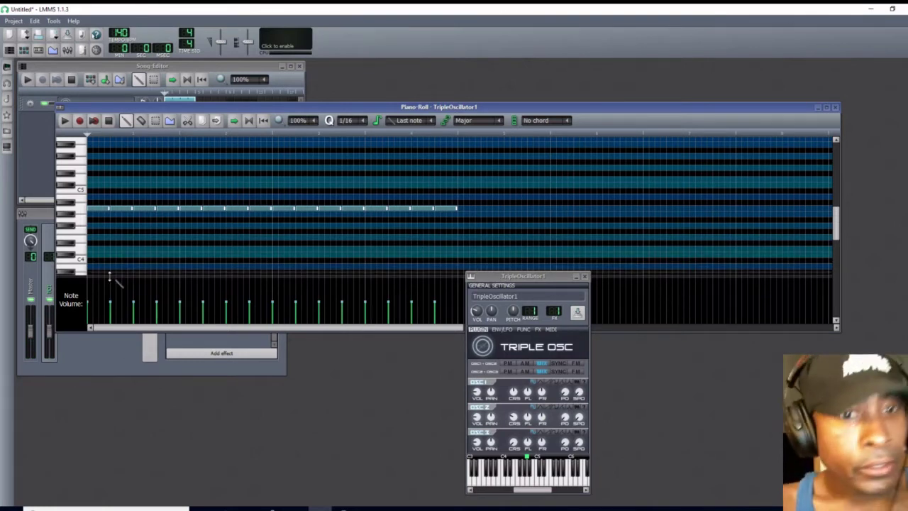
- Move beats 2 and 3 of bar 1 to C#5 and G#4, and beats 1 to 3 of bar 2 to B4, C#5 and F#4
{"action": "left_click_drag", "start_coordinate": [96, 210], "coordinate": [240, 230]}
{"action": "left_click", "coordinate": [190, 210]}
{"action": "left_click", "coordinate": [215, 210]}
{"action": "left_click", "coordinate": [234, 208]}
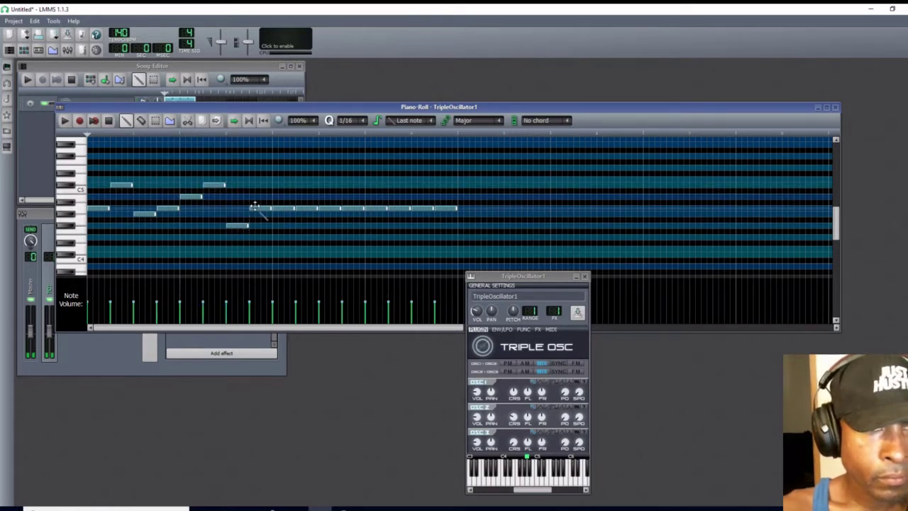
- Move the bar 3 notes to B4, G#4, C#5 and G#4, and the bar 4 notes to D5, F#4, B4 and G#4
{"action": "left_click_drag", "start_coordinate": [286, 209], "coordinate": [282, 199]}
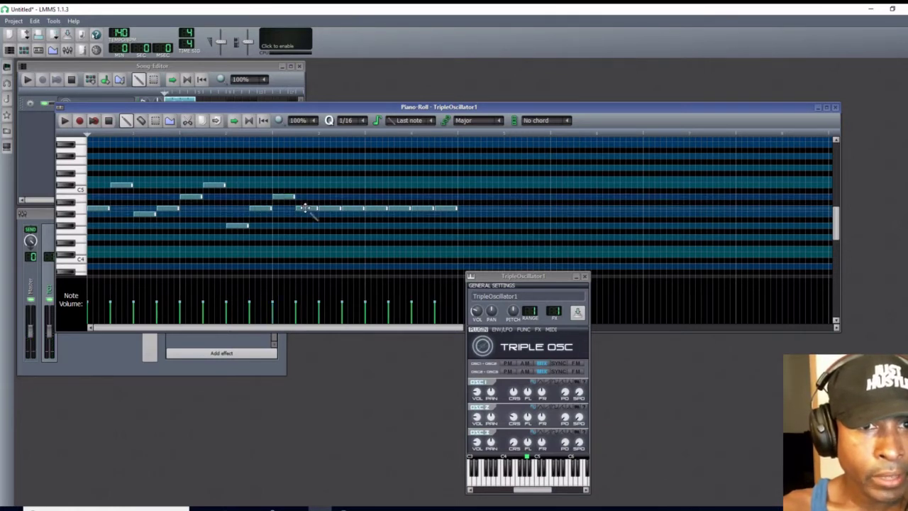
{"action": "left_click", "coordinate": [304, 209]}
{"action": "left_click_drag", "start_coordinate": [309, 212], "coordinate": [360, 216]}
{"action": "left_click", "coordinate": [329, 211]}
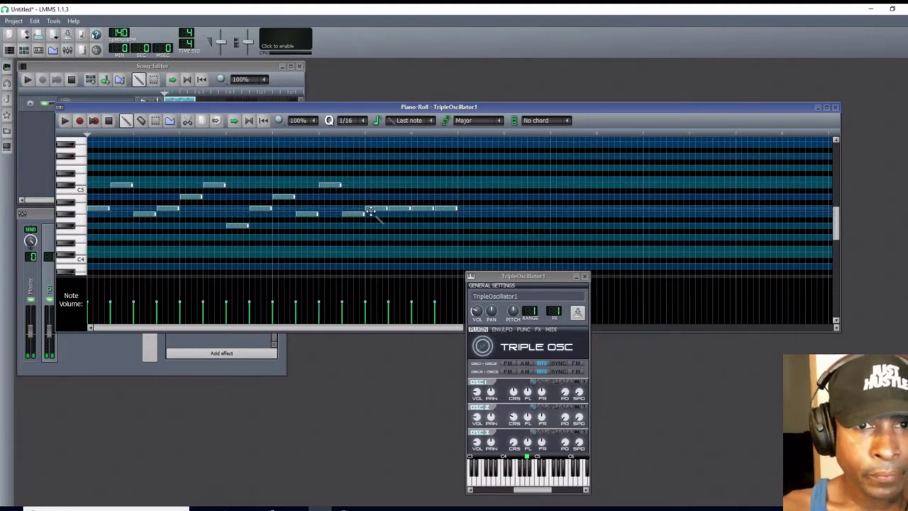
{"action": "left_click", "coordinate": [371, 210]}
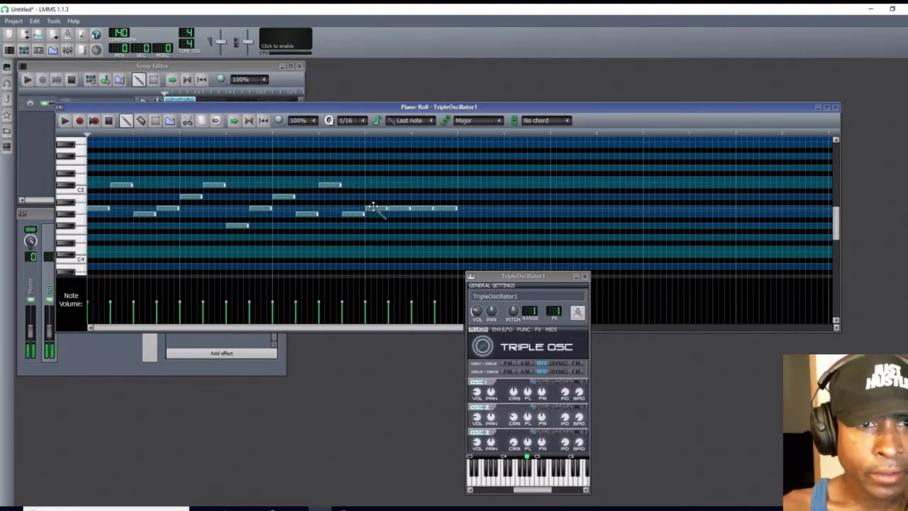
{"action": "left_click_drag", "start_coordinate": [371, 209], "coordinate": [419, 198]}
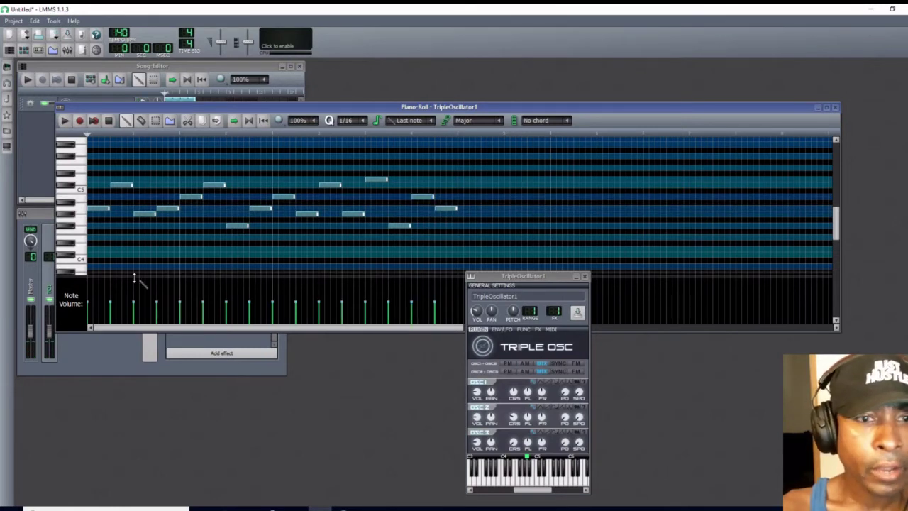
{"action": "left_click", "coordinate": [443, 209]}
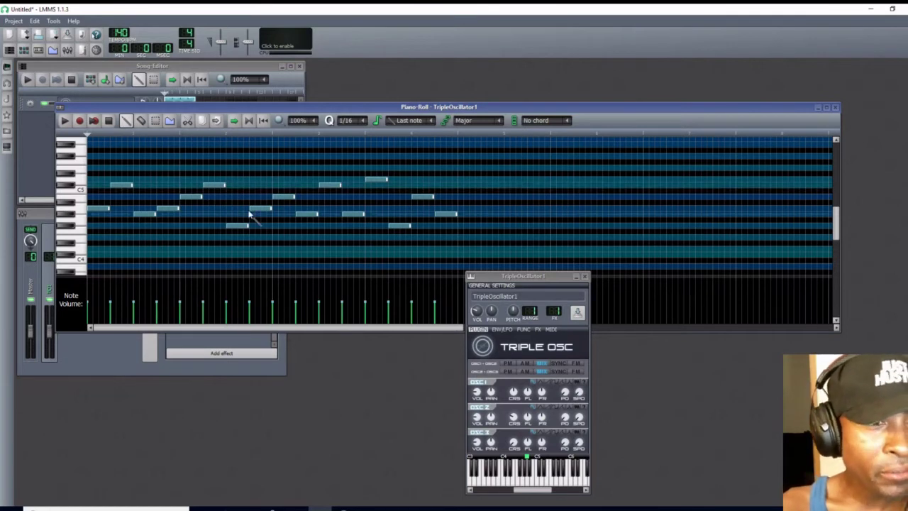
- Play back the edited melody, stop it, and check the list of available scales
{"action": "left_click", "coordinate": [66, 122]}
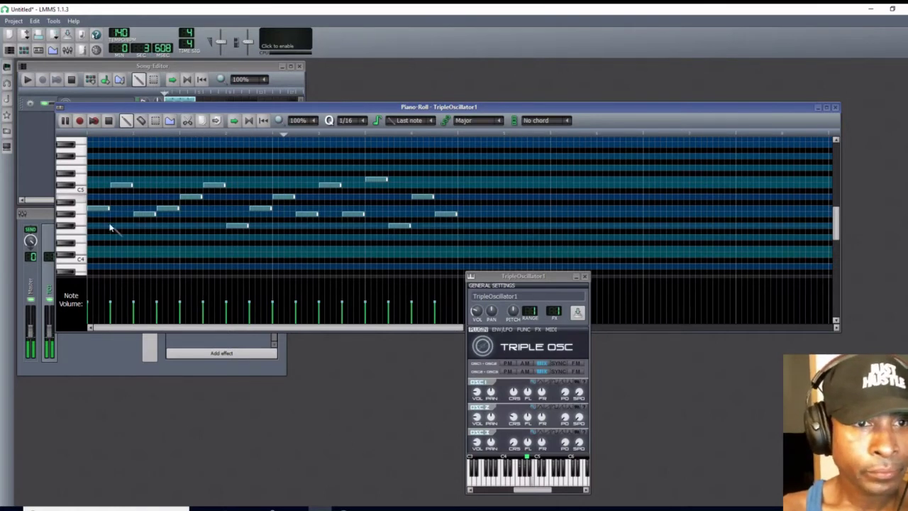
{"action": "left_click", "coordinate": [108, 122]}
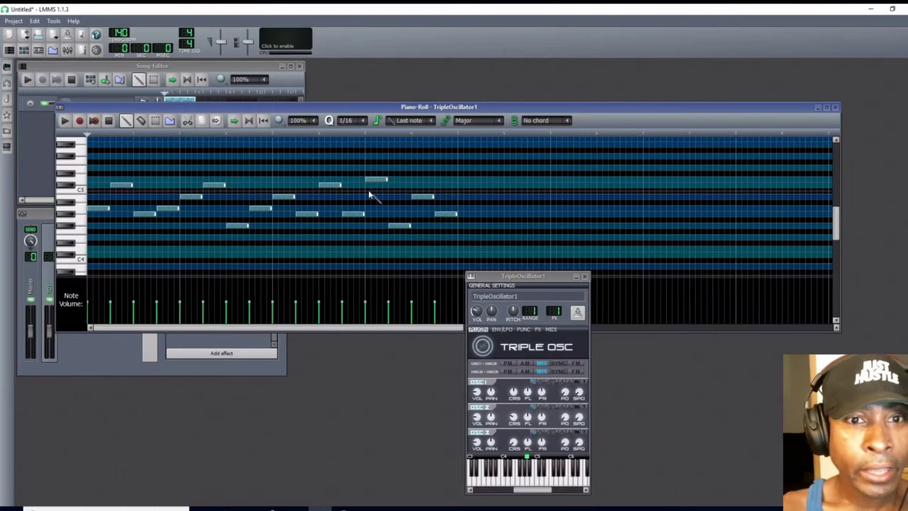
{"action": "left_click", "coordinate": [502, 122]}
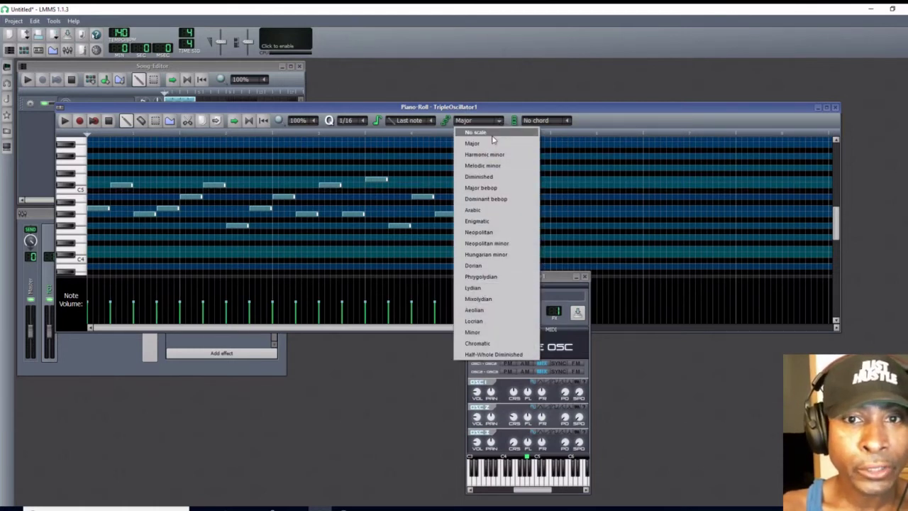
{"action": "left_click", "coordinate": [487, 92]}
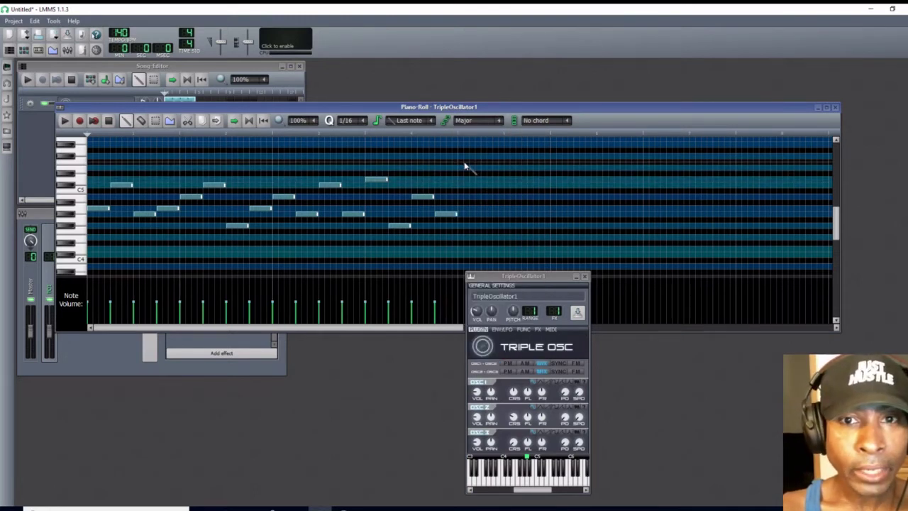
- Set the chord type to Major and replace the A4 notes on beat 4 of bars 1 and 2 with A major chords
{"action": "left_click", "coordinate": [570, 121]}
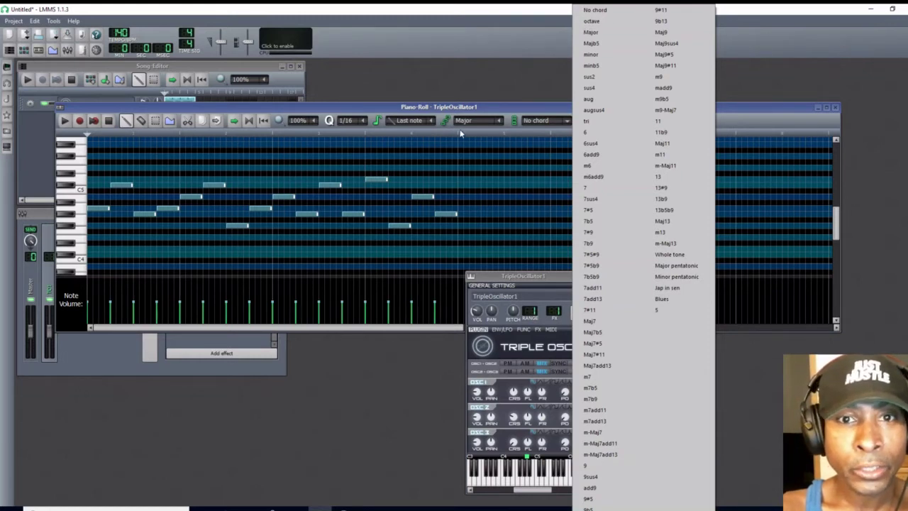
{"action": "left_click", "coordinate": [590, 33]}
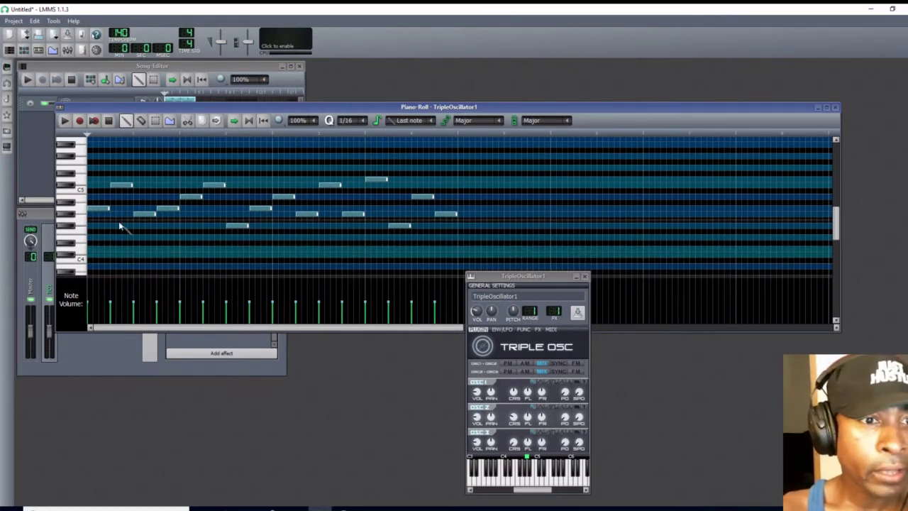
{"action": "right_click", "coordinate": [165, 207]}
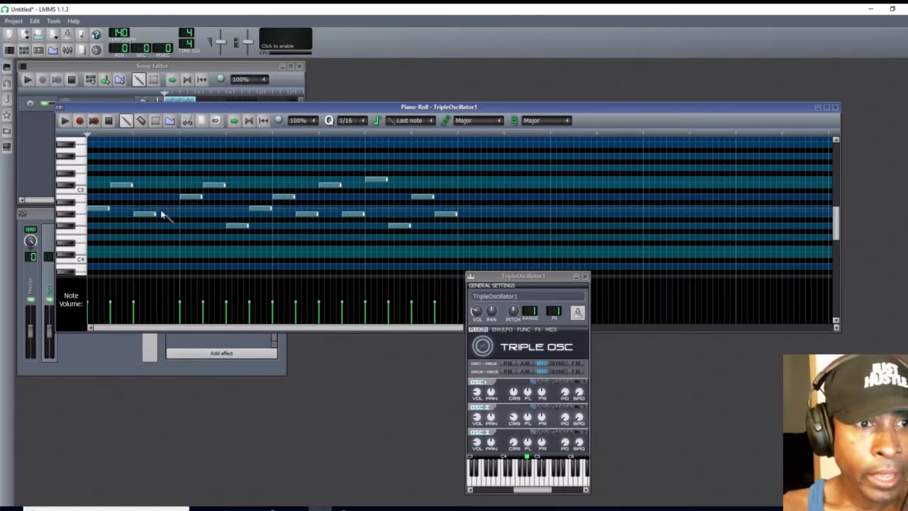
{"action": "left_click", "coordinate": [160, 210]}
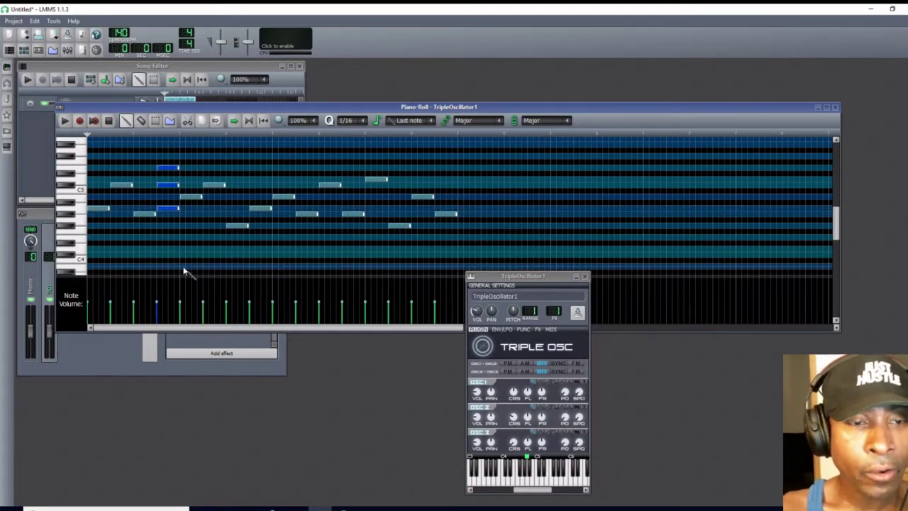
{"action": "right_click", "coordinate": [262, 208]}
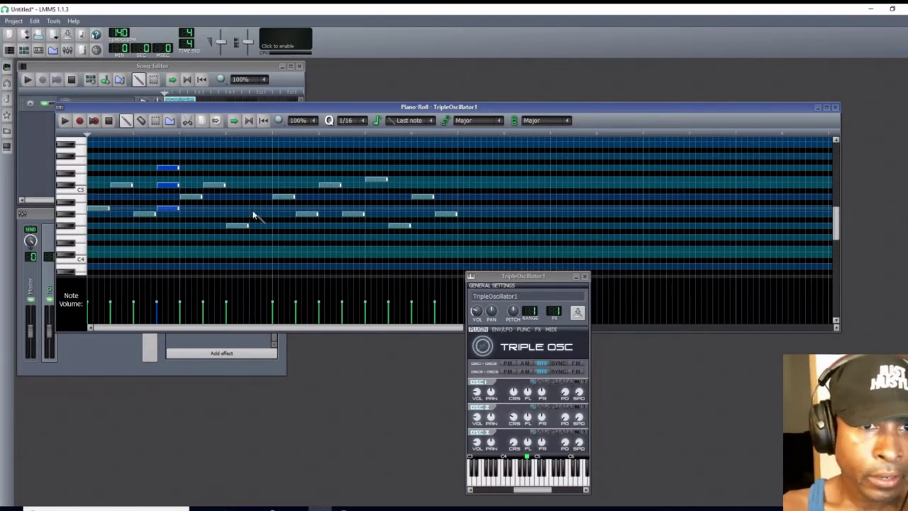
{"action": "left_click", "coordinate": [254, 210]}
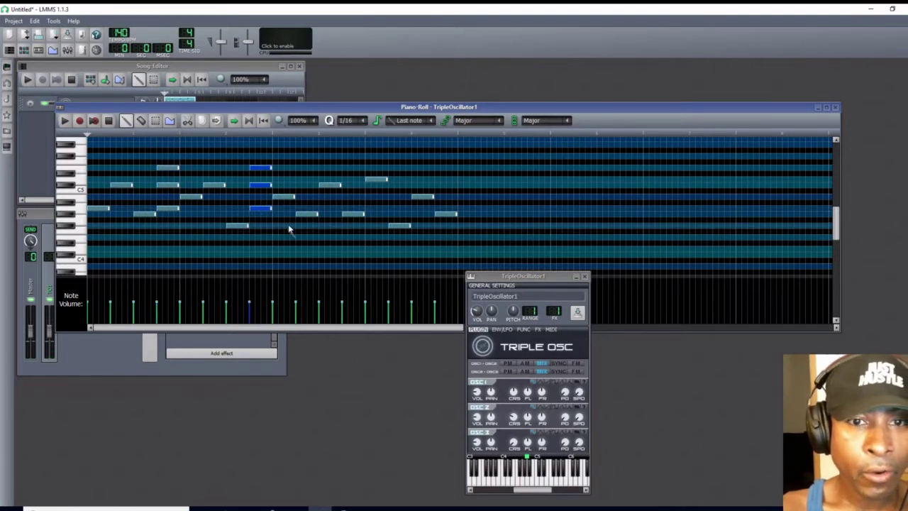
- Replace the G#4 note on beat 4 of bar 3 with a major chord and shift its root to A4
{"action": "right_click", "coordinate": [348, 214]}
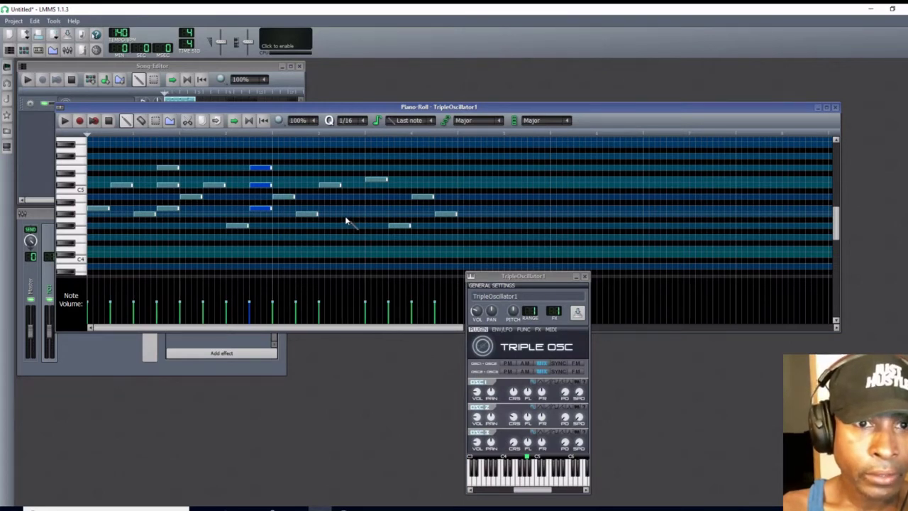
{"action": "key", "text": "ctrl+v"}
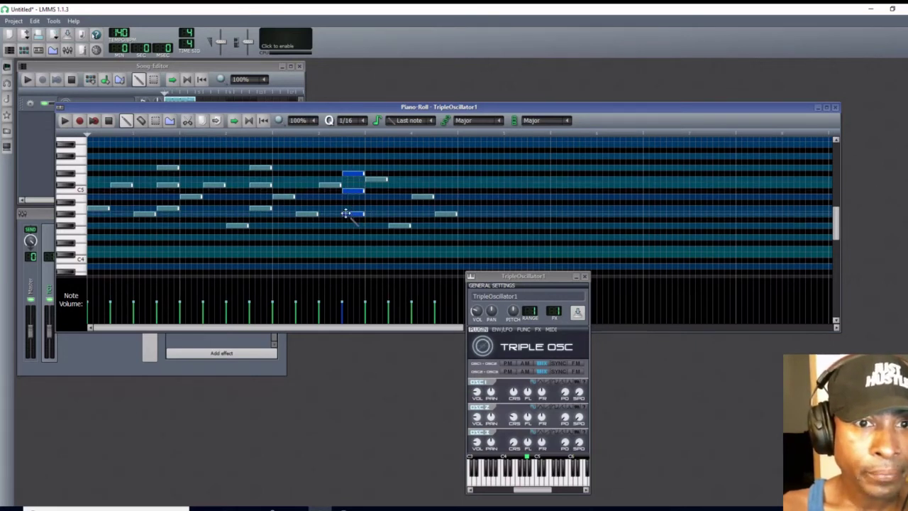
{"action": "left_click_drag", "start_coordinate": [351, 213], "coordinate": [355, 230]}
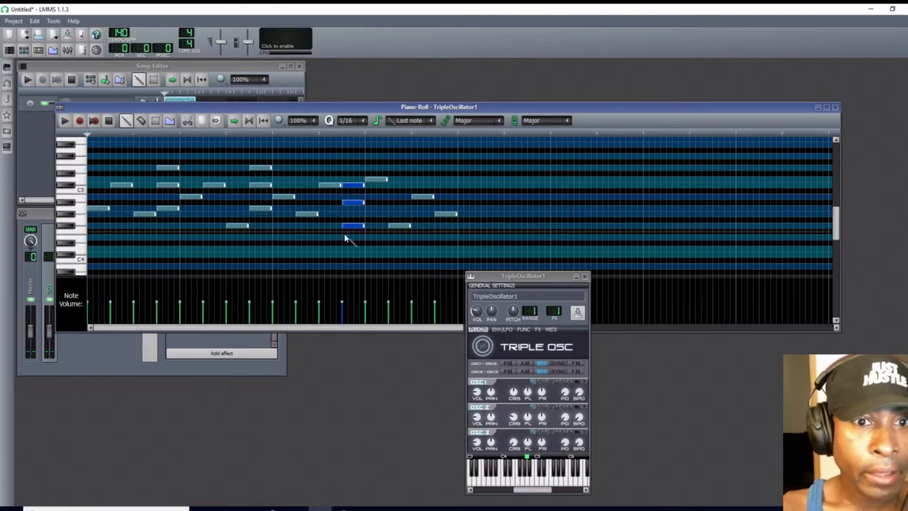
{"action": "left_click_drag", "start_coordinate": [355, 228], "coordinate": [346, 210]}
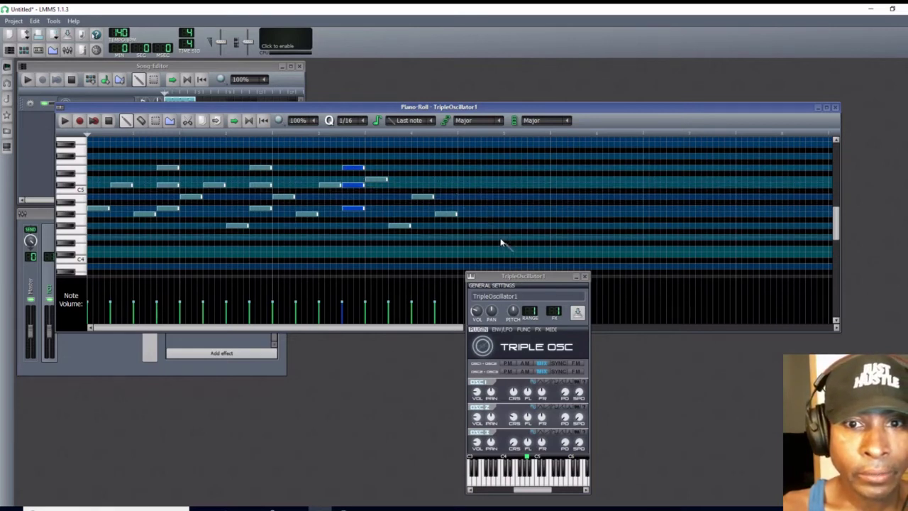
- Place a trial E major chord in bar 5 and erase its three notes
{"action": "key", "text": "ctrl+v"}
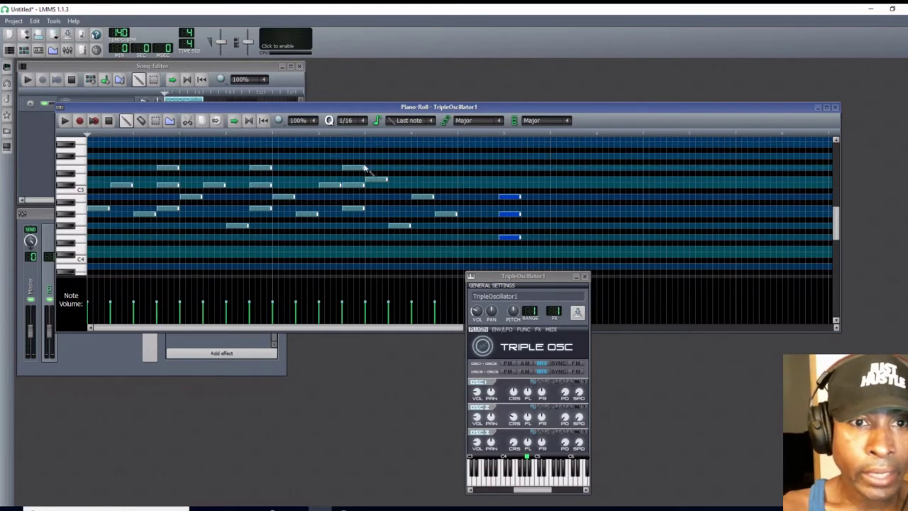
{"action": "right_click", "coordinate": [512, 237]}
{"action": "right_click", "coordinate": [513, 214]}
{"action": "right_click", "coordinate": [513, 197]}
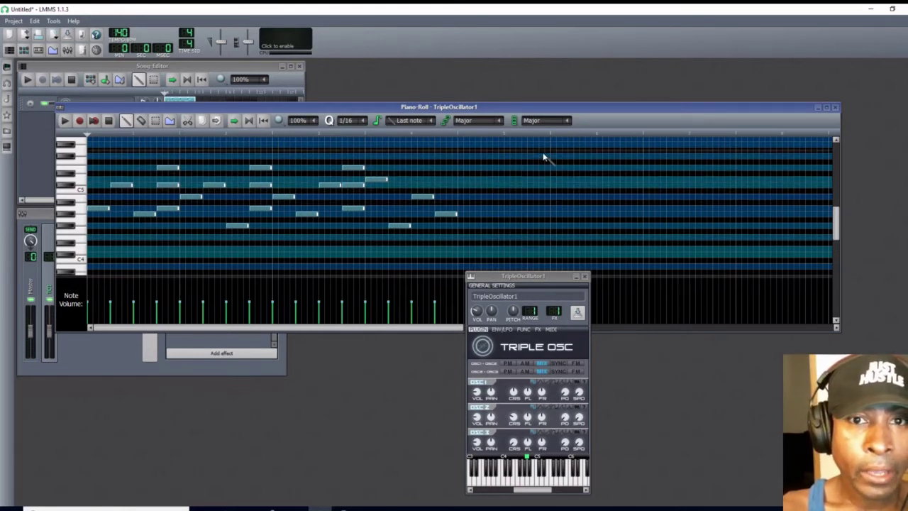
- Set the chord type to No chord and lower the E5 note on beat 4 of bar 3 by one octave to E4
{"action": "left_click", "coordinate": [570, 123]}
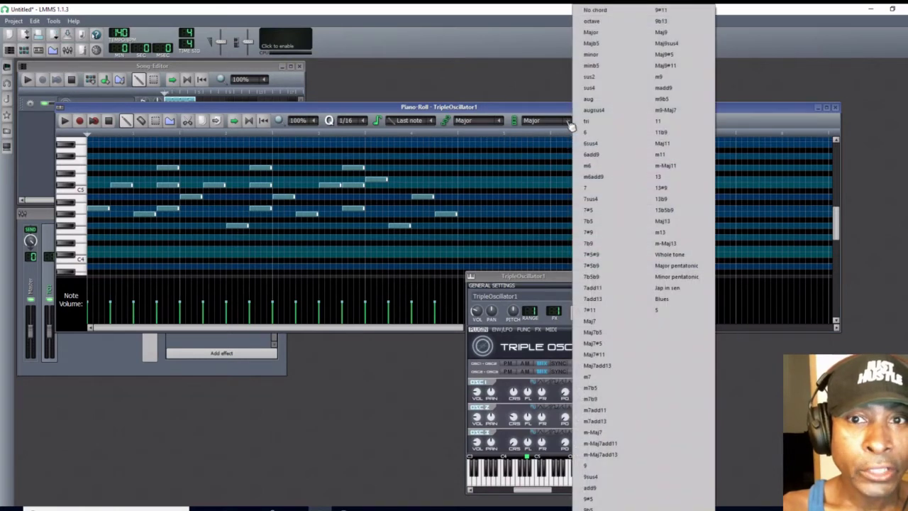
{"action": "left_click", "coordinate": [588, 12]}
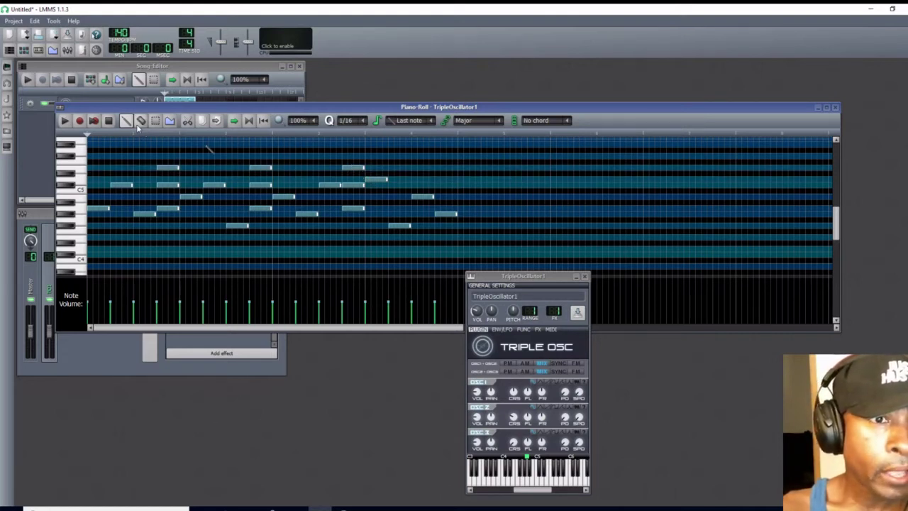
{"action": "left_click", "coordinate": [155, 121]}
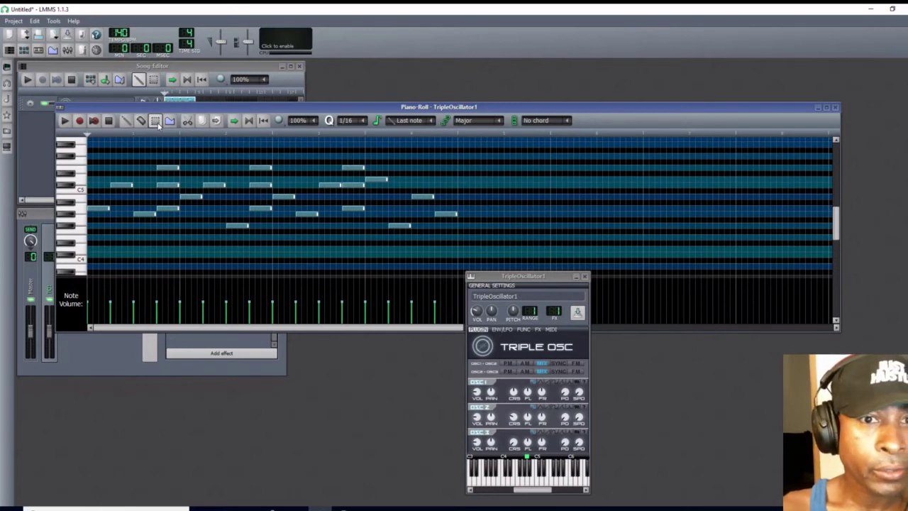
{"action": "left_click", "coordinate": [351, 170]}
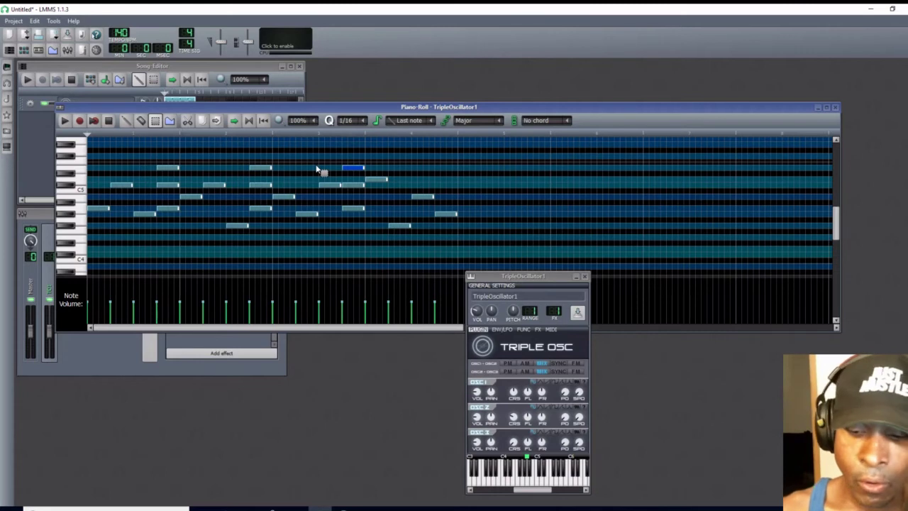
{"action": "key", "text": "ctrl+Down"}
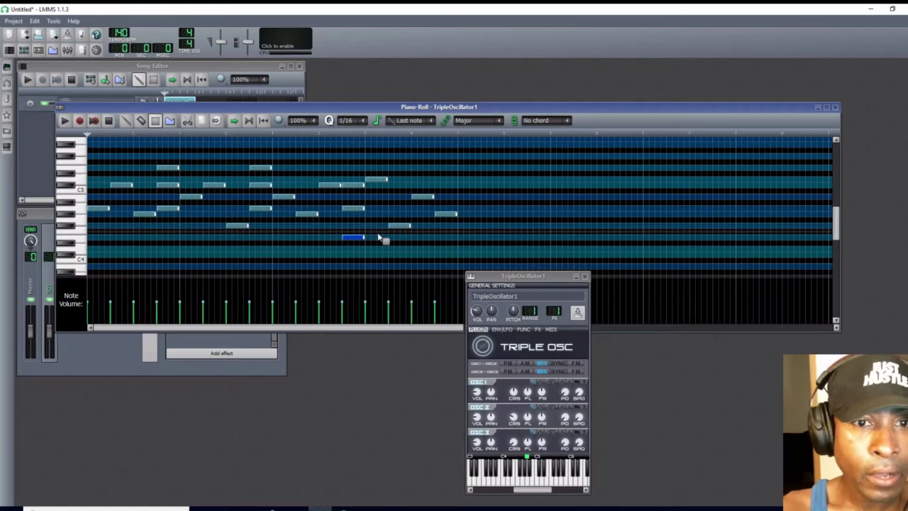
- Clear the note selection, play back the pattern with its chords, and stop playback
{"action": "left_click", "coordinate": [522, 202]}
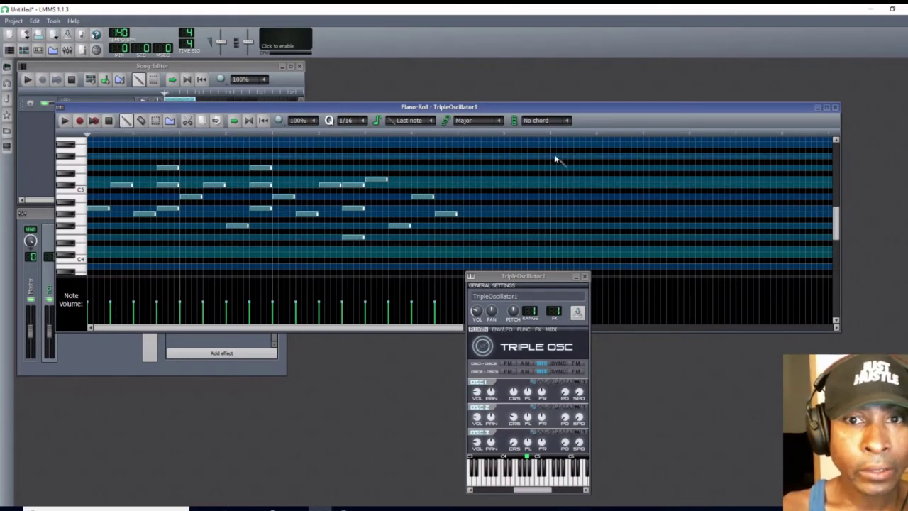
{"action": "left_click", "coordinate": [65, 120]}
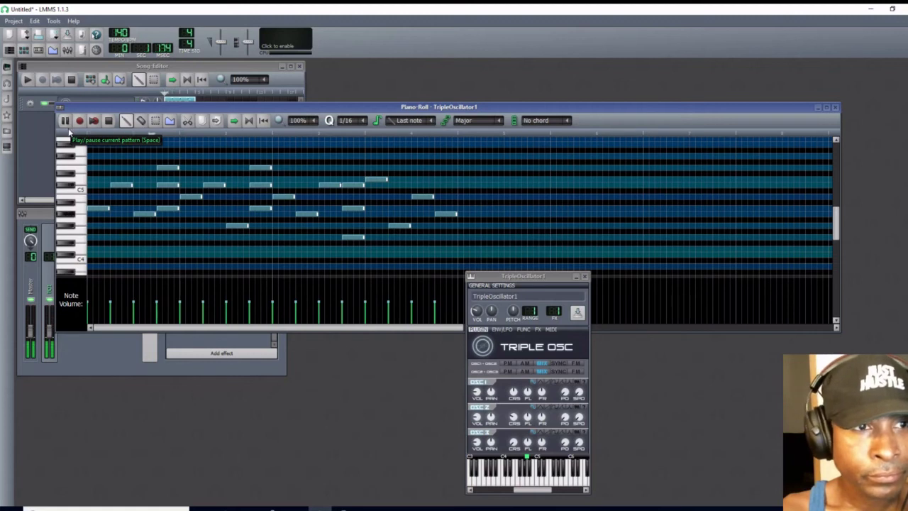
{"action": "left_click", "coordinate": [108, 121]}
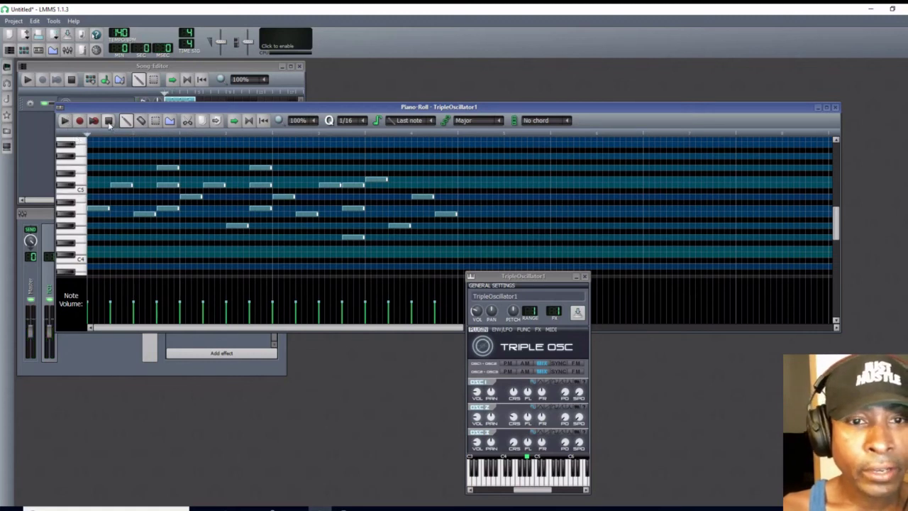